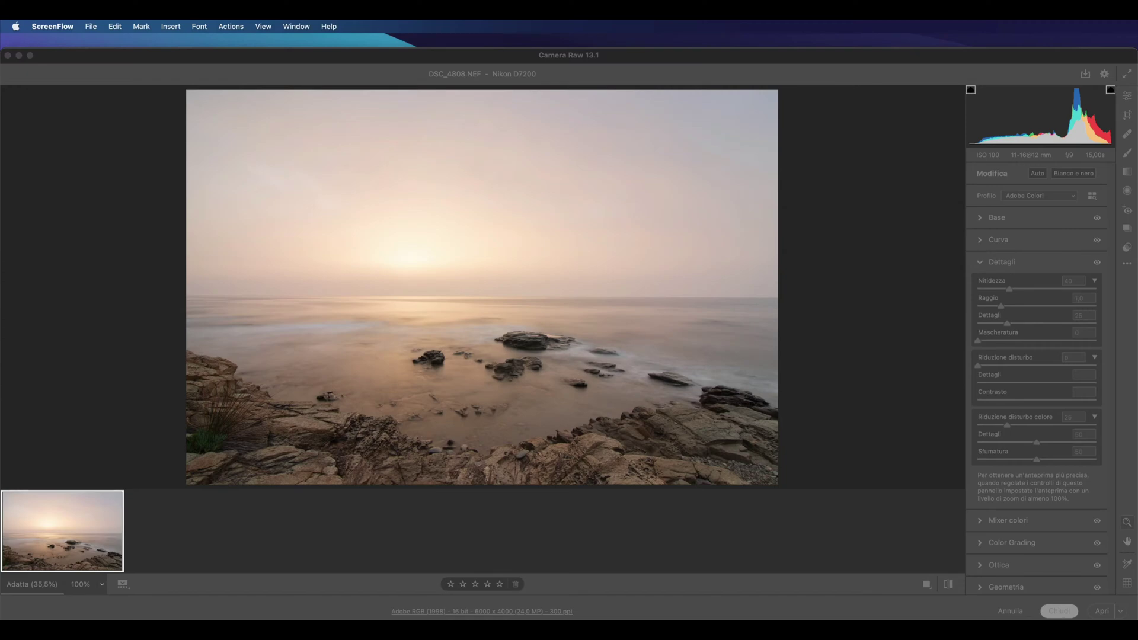
Focus the Camera Raw window and collapse the Dettagli (detail) panel
click(608, 60)
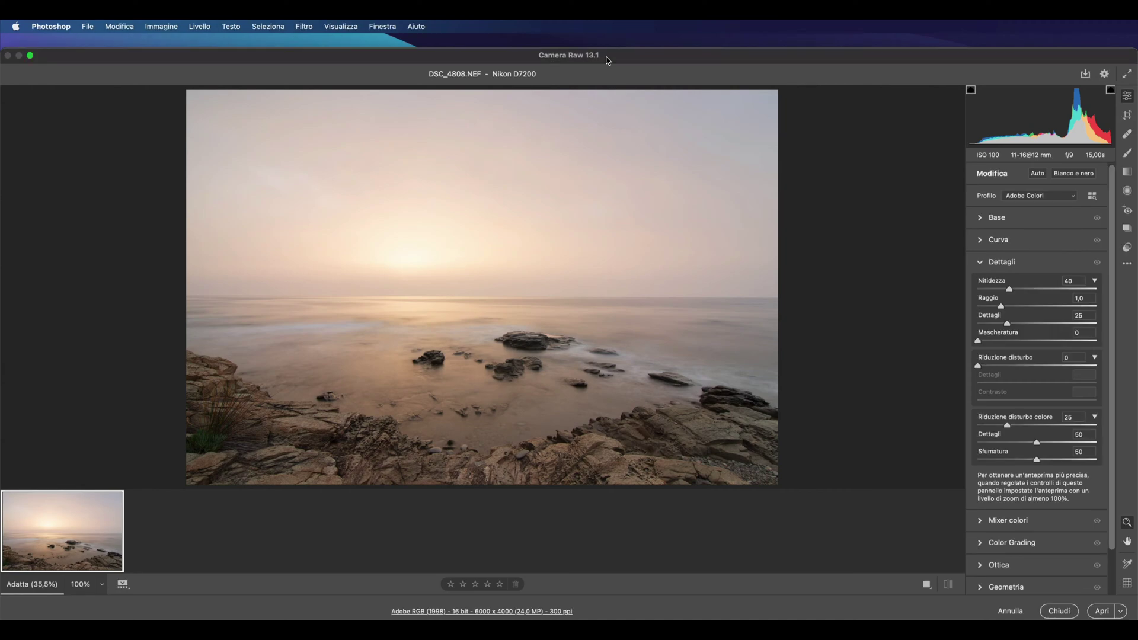
click(999, 263)
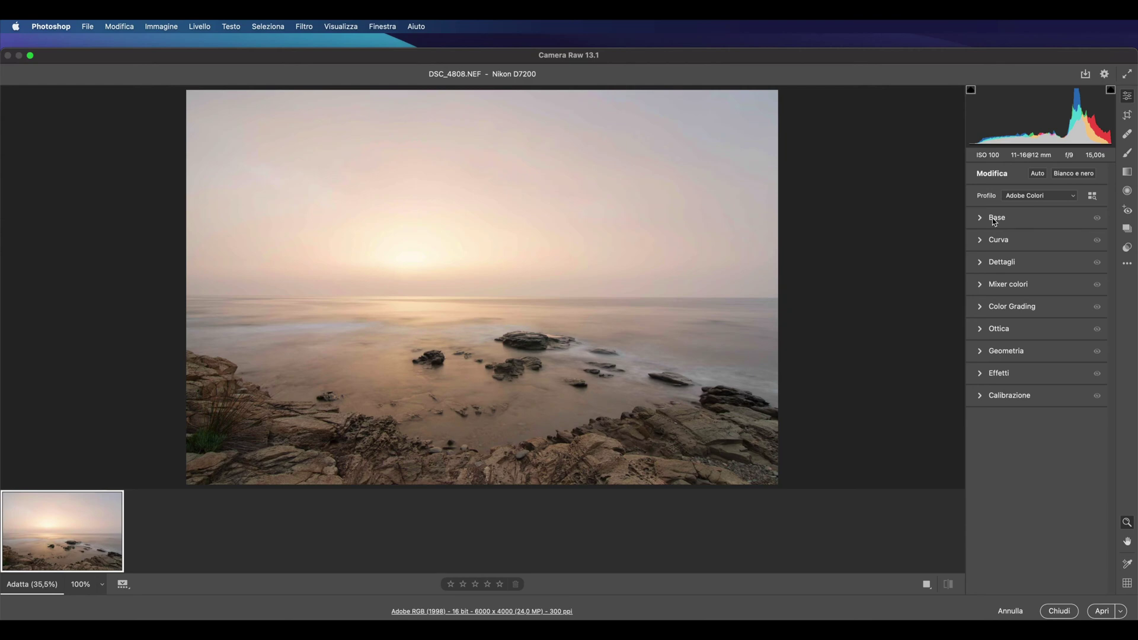
In Base, warm the white balance to temperature 6800 and tint +22
click(993, 220)
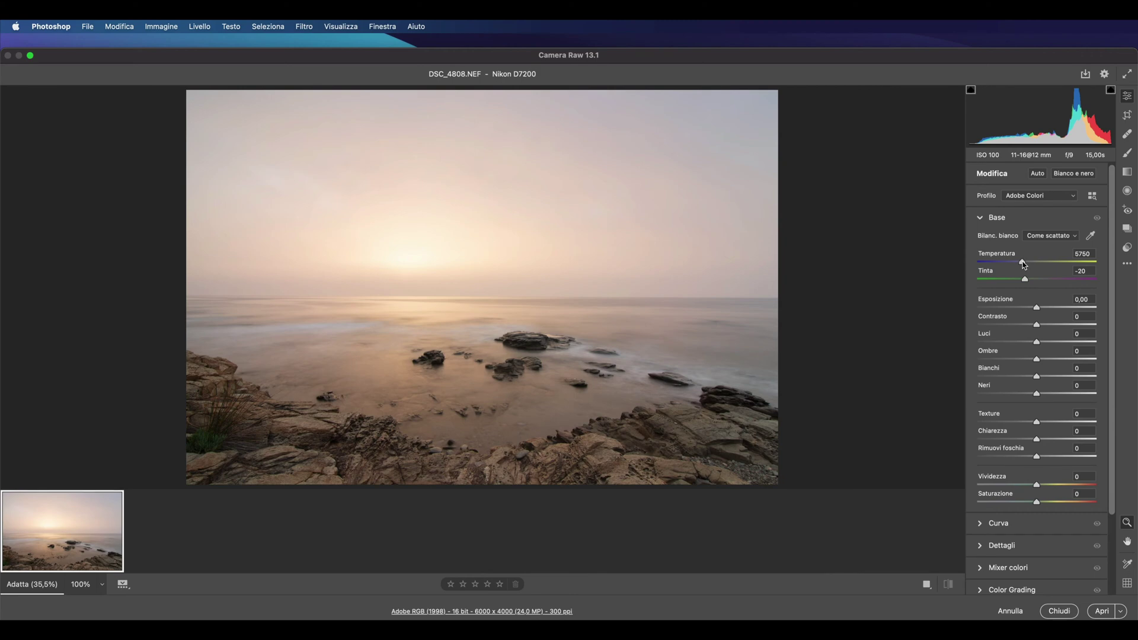
drag(1023, 264, 1035, 265)
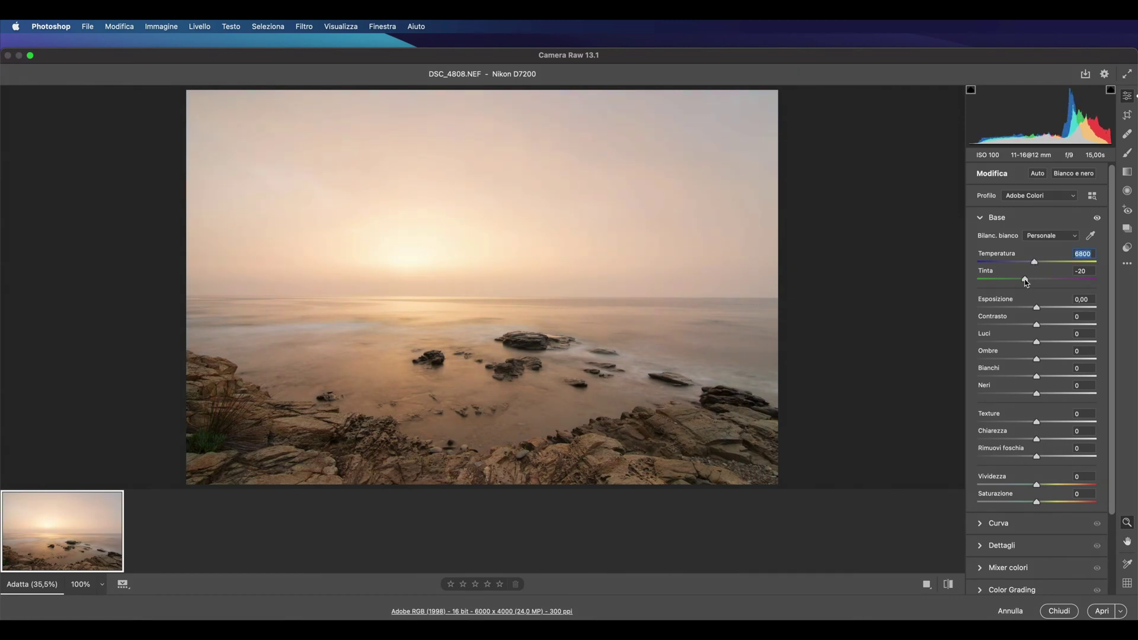
drag(1026, 281, 1045, 281)
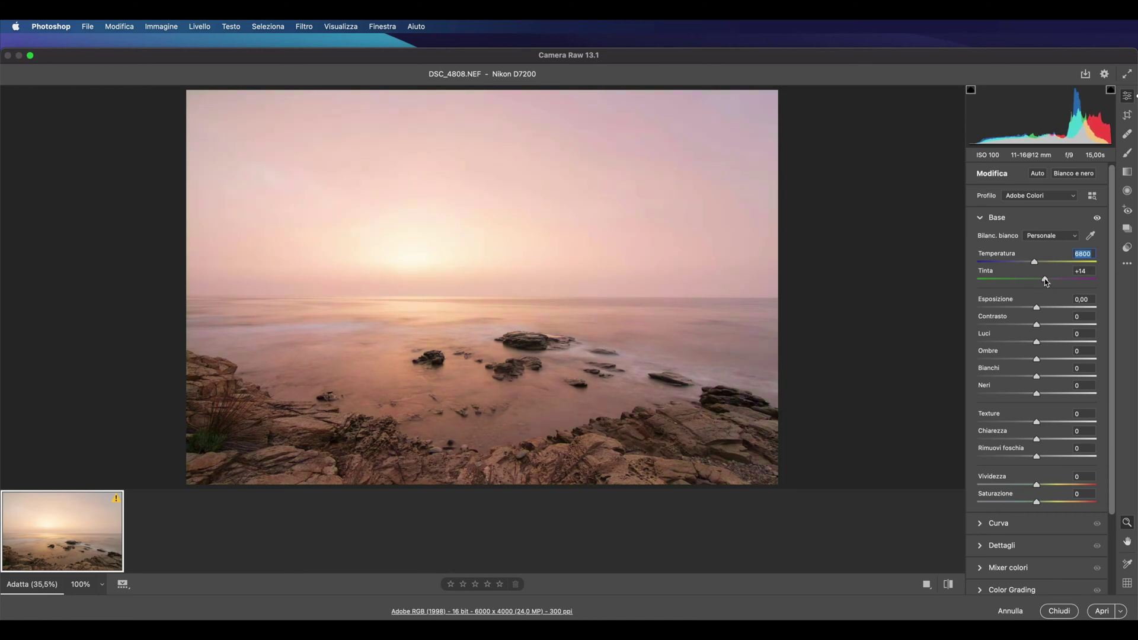
drag(1045, 282, 1050, 283)
Set highlights to -85, whites +12, exposure +0,05 and vibrance +14
drag(1019, 342, 991, 346)
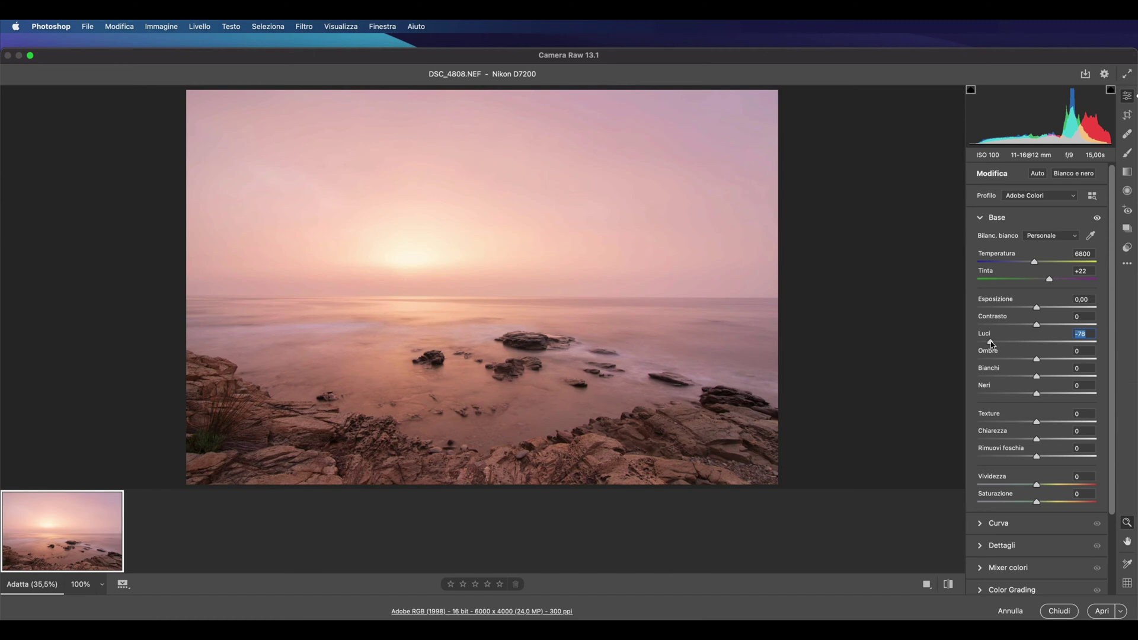
scroll(1037, 368, down, 1)
drag(1038, 377, 1052, 352)
scroll(1045, 371, down, 1)
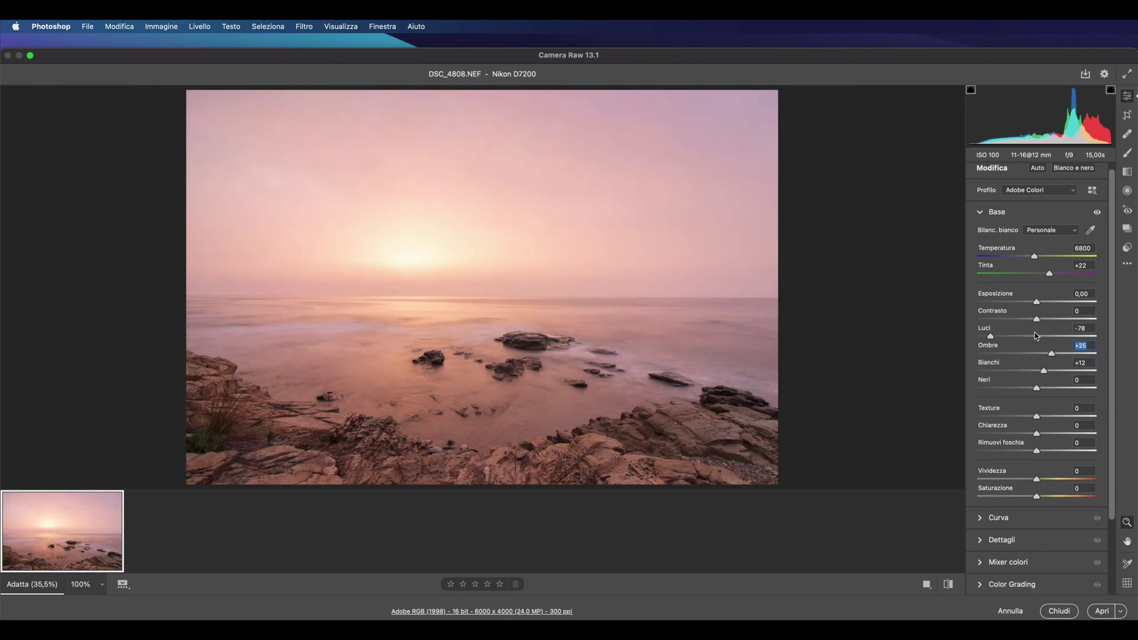
drag(1036, 301, 1038, 304)
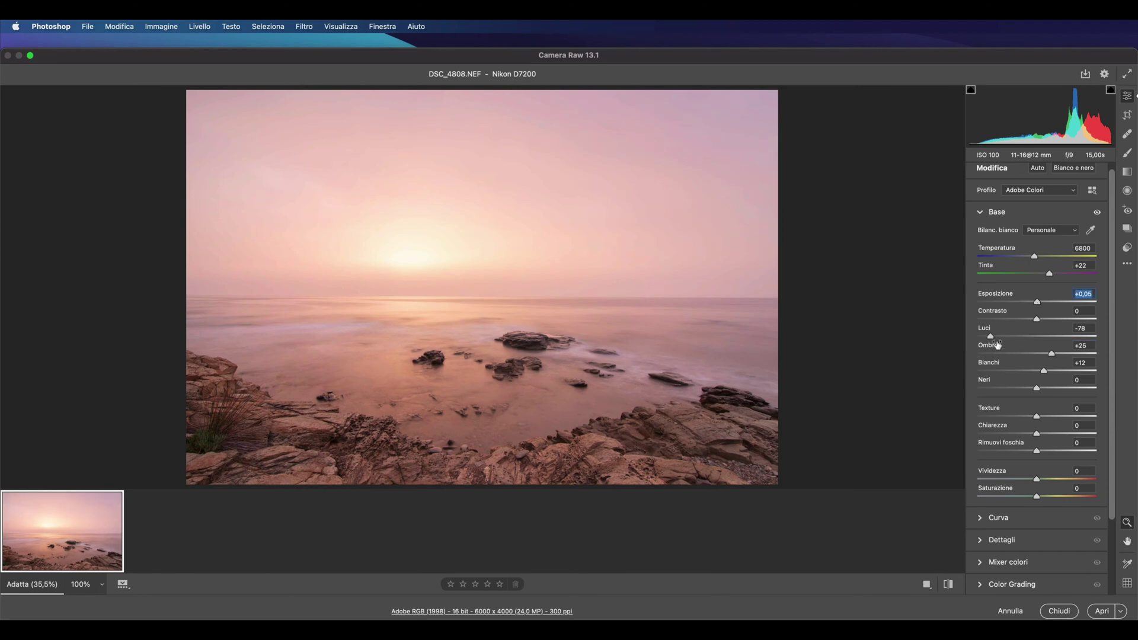
drag(990, 336, 987, 336)
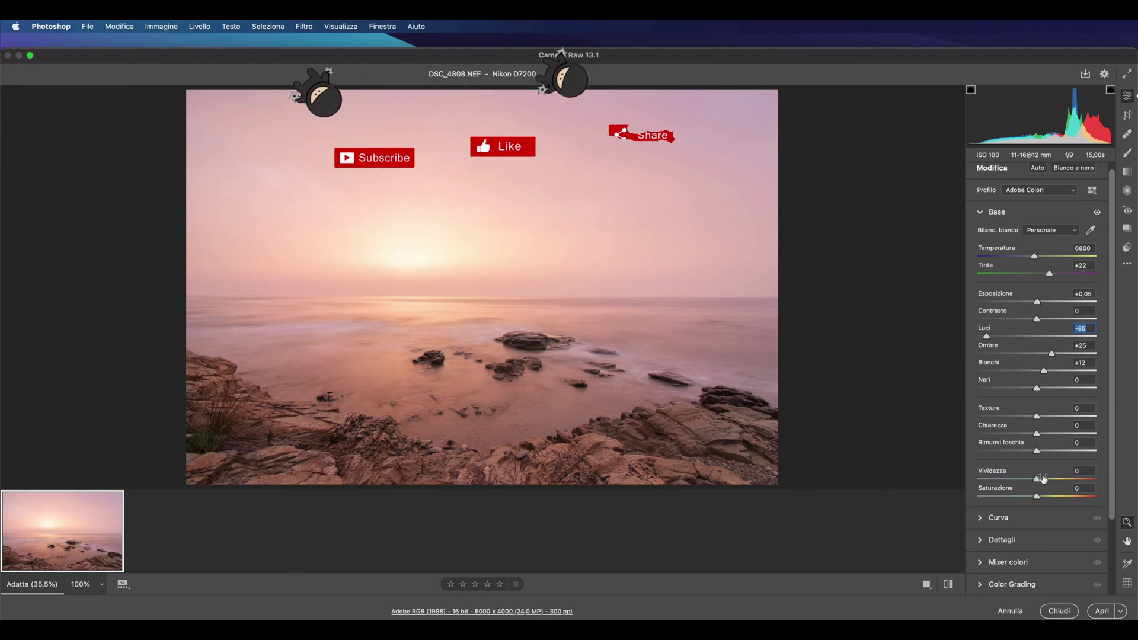
drag(1036, 479, 1045, 480)
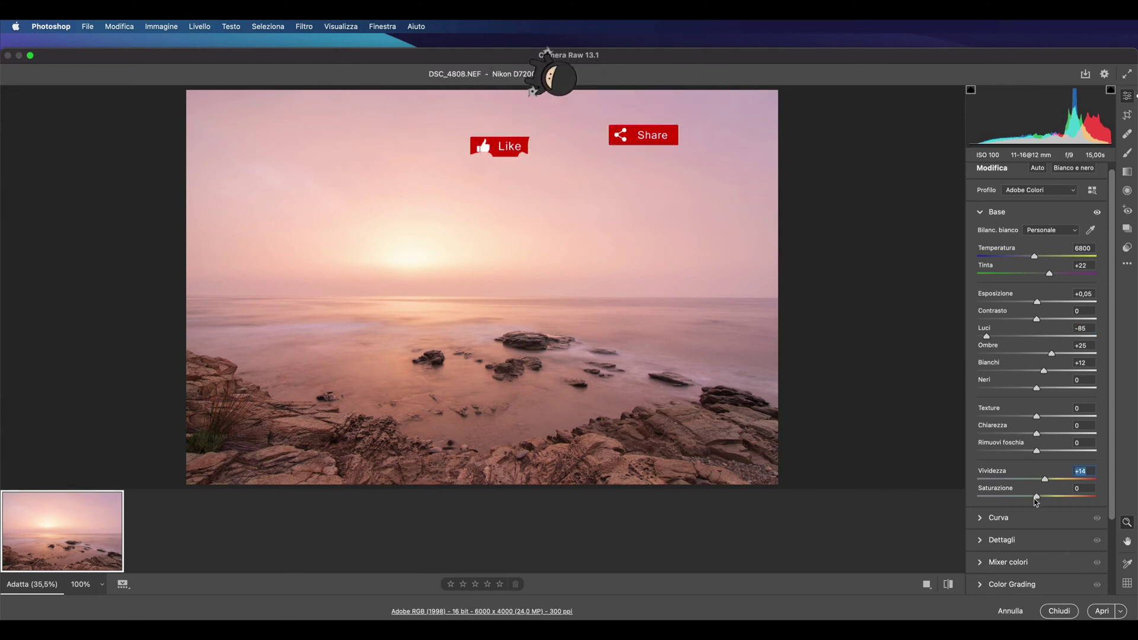
scroll(1041, 498, down, 2)
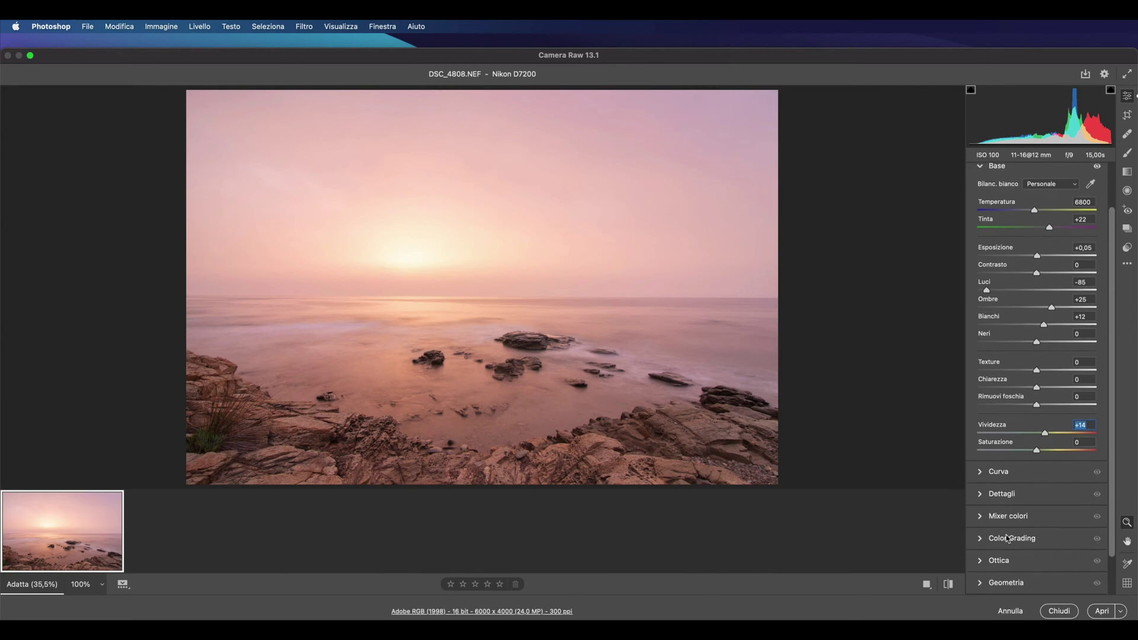
Enable chromatic aberration removal and Tokina profile corrections, keeping distortion and vignetting at 100
click(1000, 561)
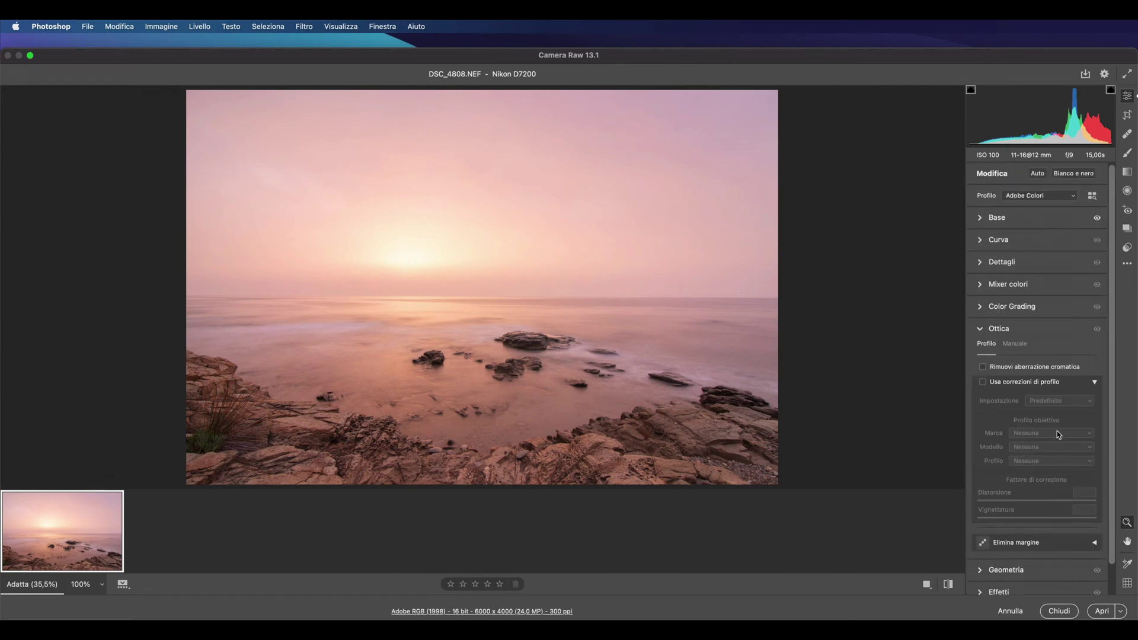
click(983, 368)
click(983, 383)
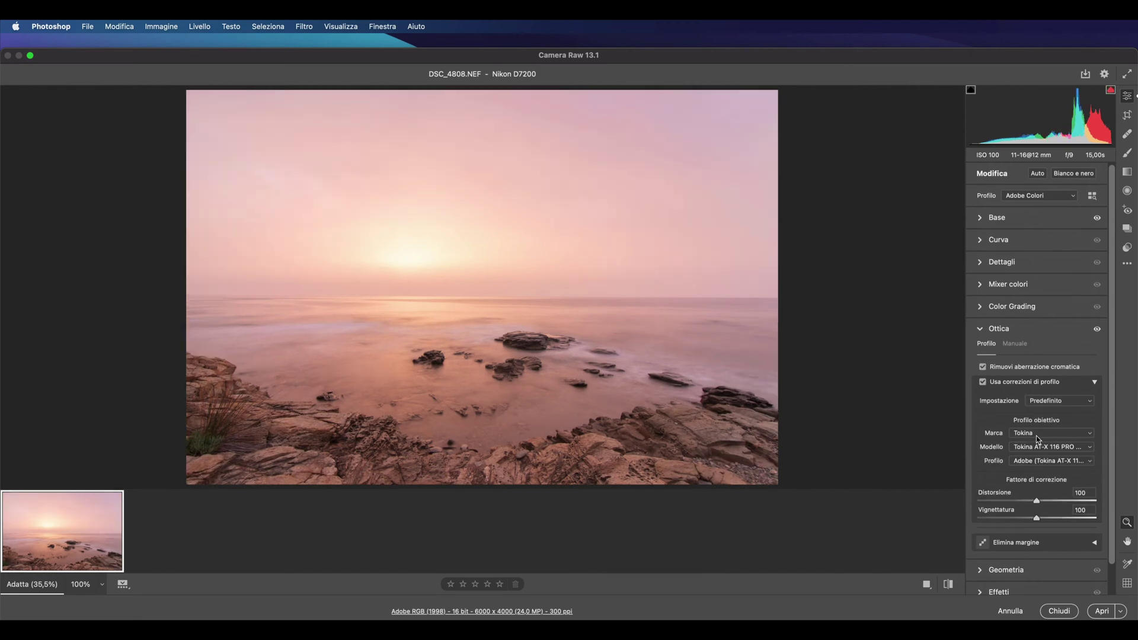
mouse_move(1037, 501)
mouse_down()
mouse_move(1073, 501)
mouse_move(1038, 501)
mouse_move(1094, 519)
mouse_up()
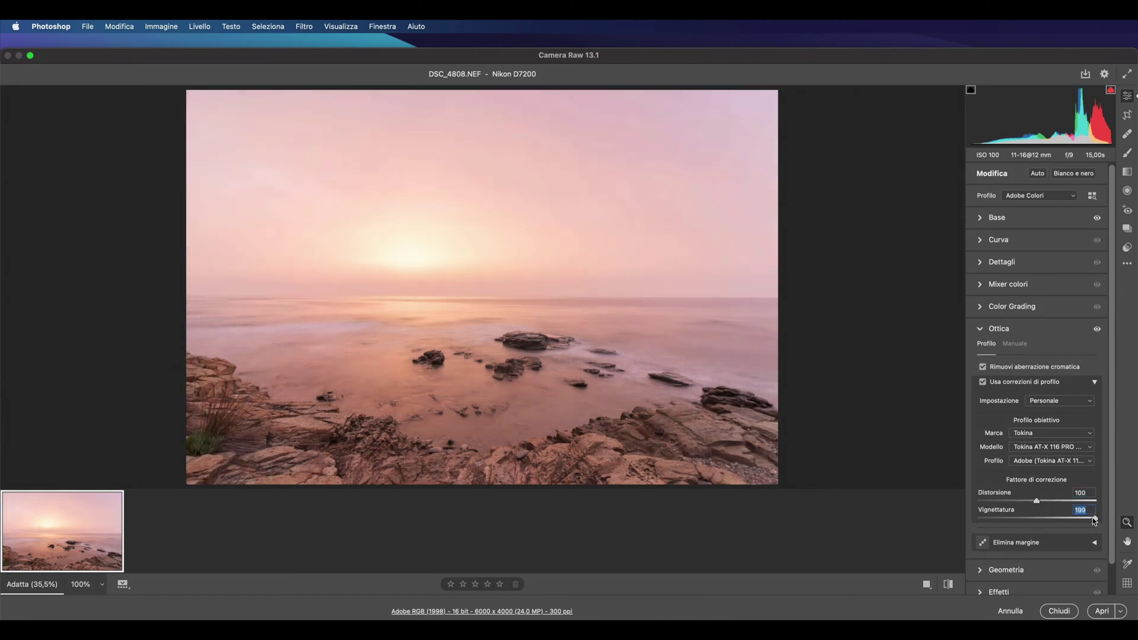
double_click(1055, 517)
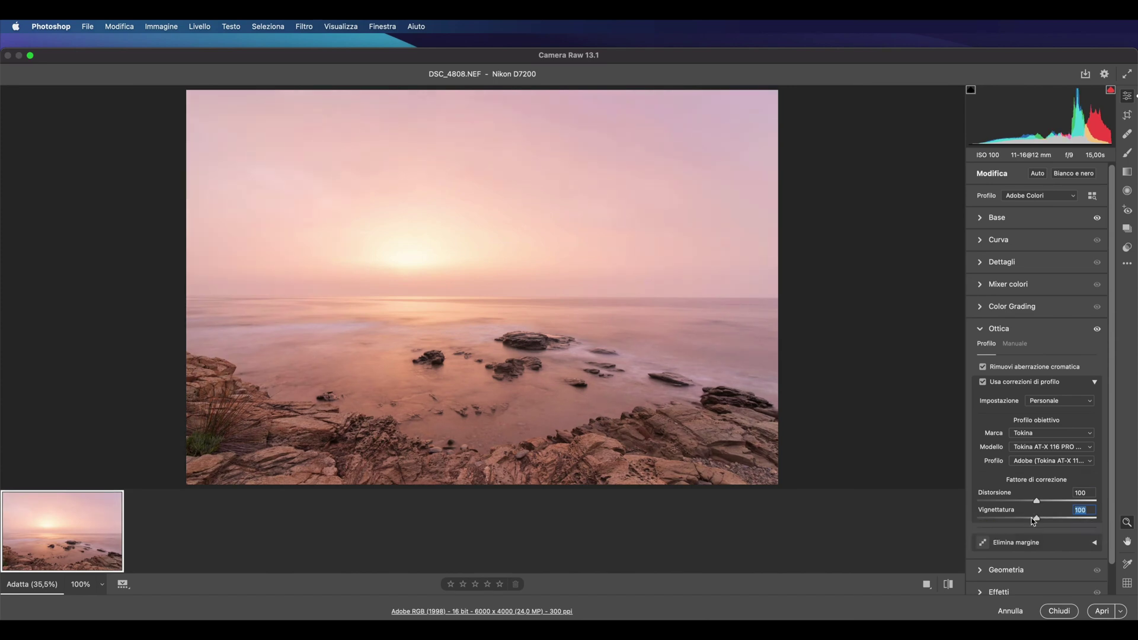
click(1017, 329)
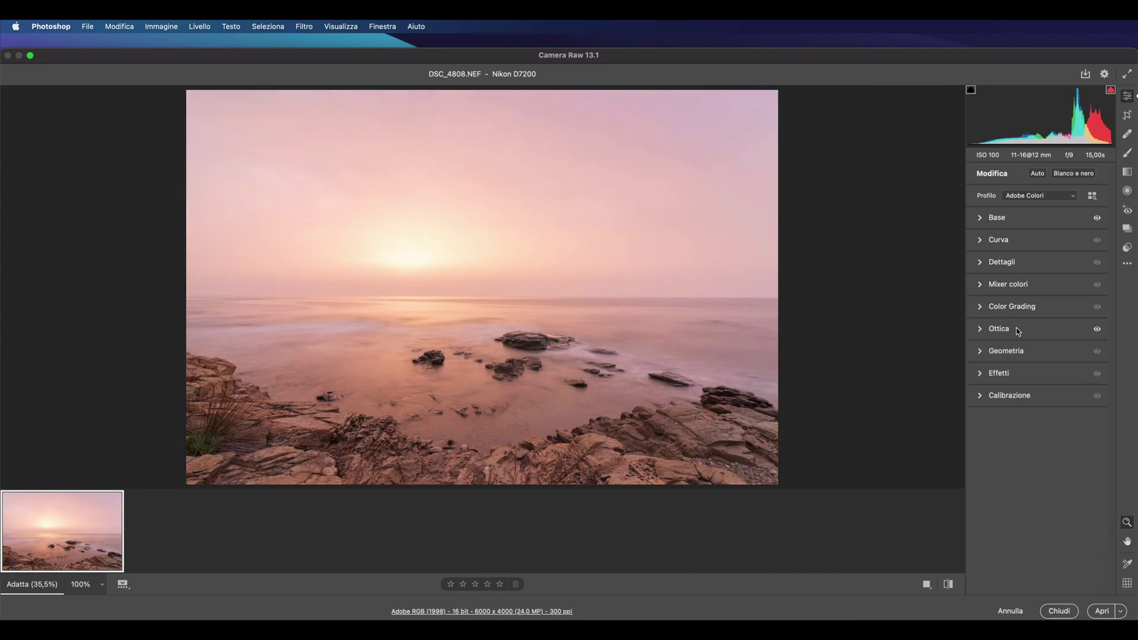
Set sharpening to 8, masking 63 and luminance noise reduction 4, checking the rocks at 100%
click(1007, 262)
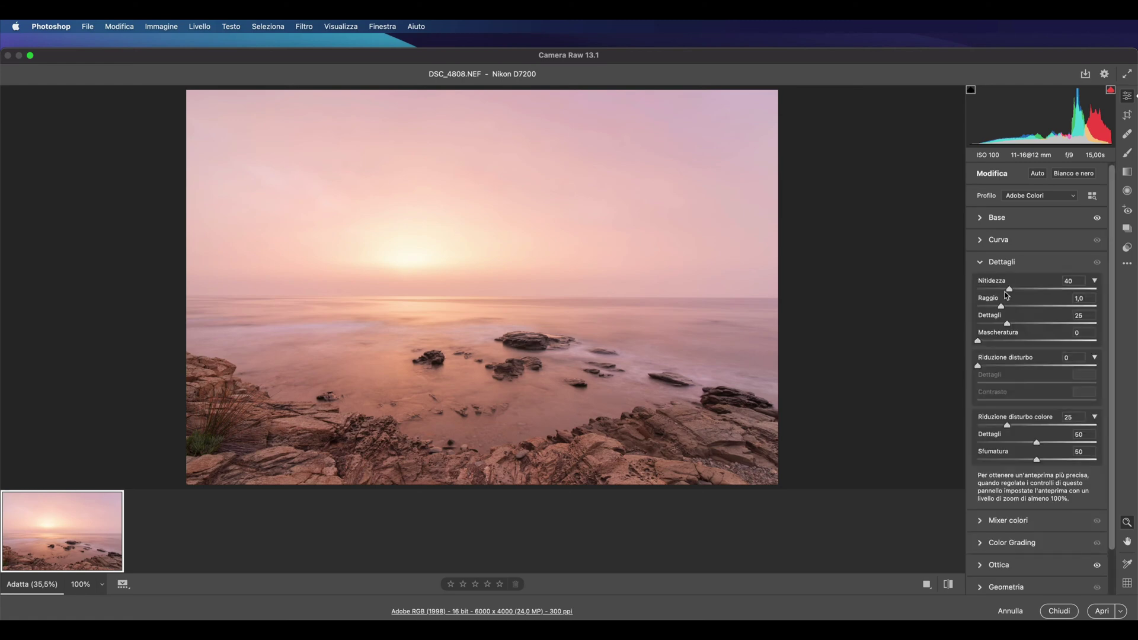
drag(1010, 290, 983, 294)
drag(980, 342, 1052, 340)
drag(978, 367, 983, 364)
click(700, 406)
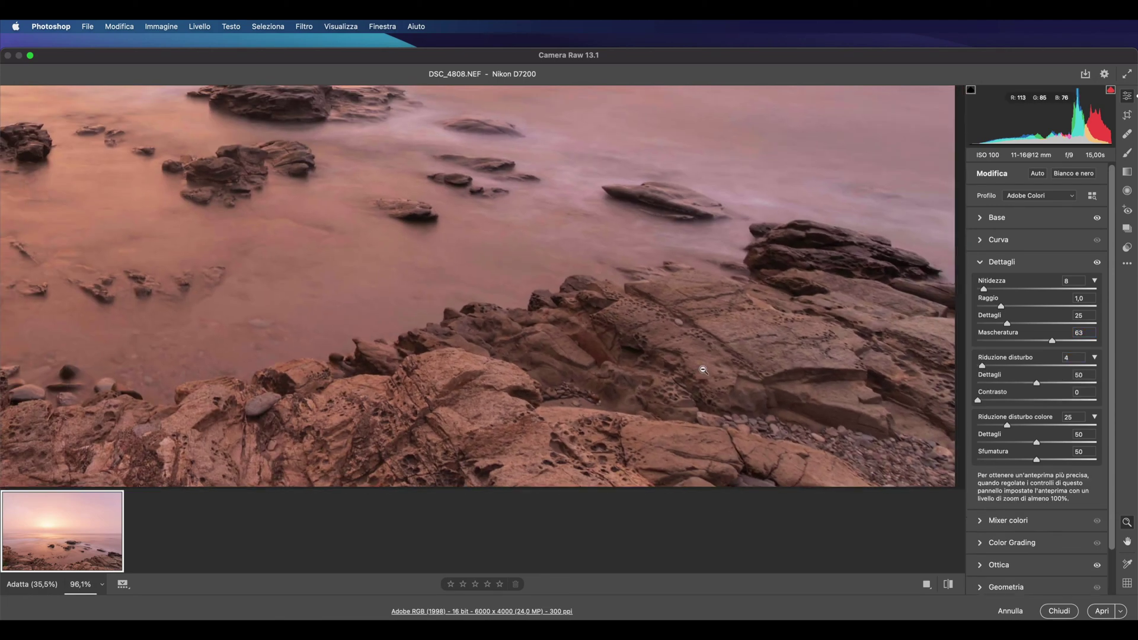
right_click(707, 373)
click(717, 376)
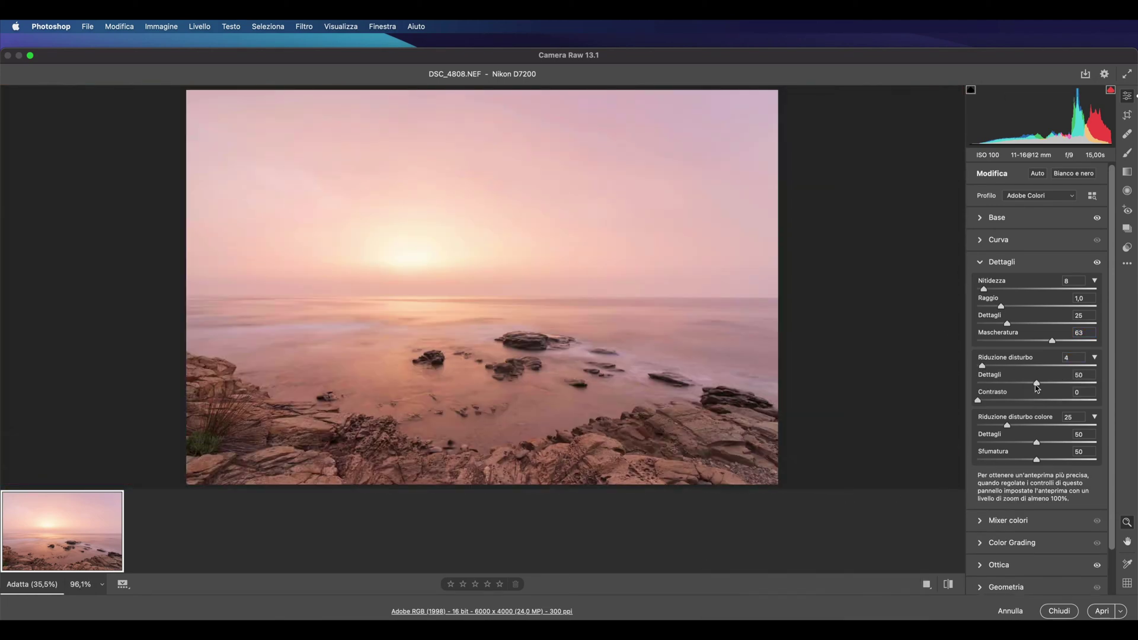
Lower noise-reduction detail, set its contrast to 7, and open the image in Photoshop
key(Tab)
drag(1037, 383, 982, 381)
key(Up)
key(Up)
key(Up)
click(1103, 612)
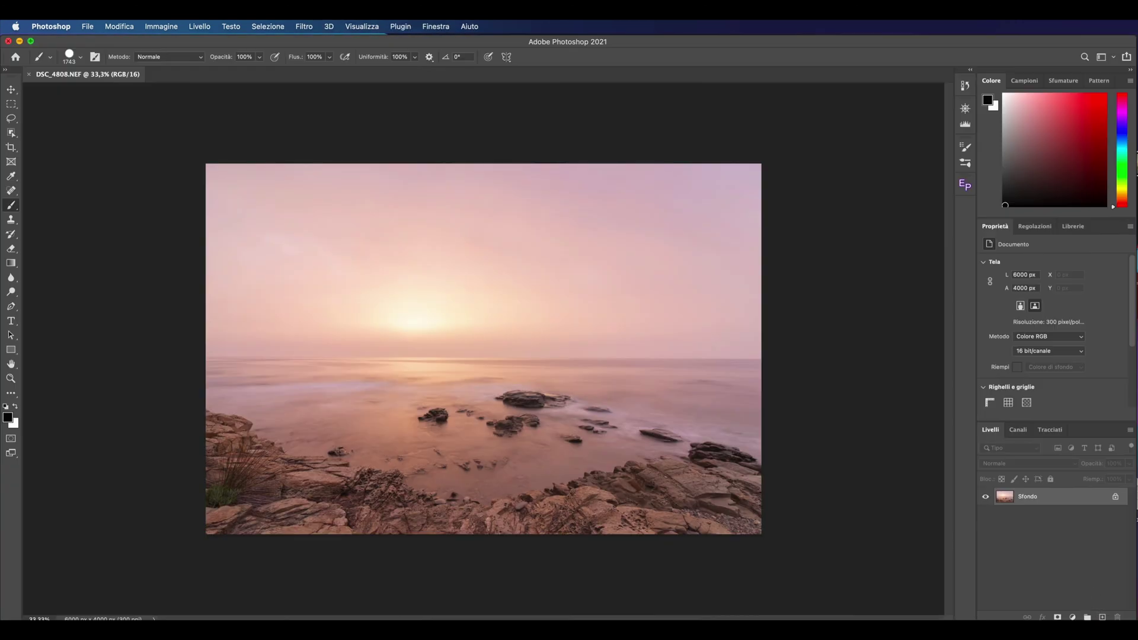
Show the Regolazioni adjustment-layer icons for the single-background-layer seascape
key(super+shift+2)
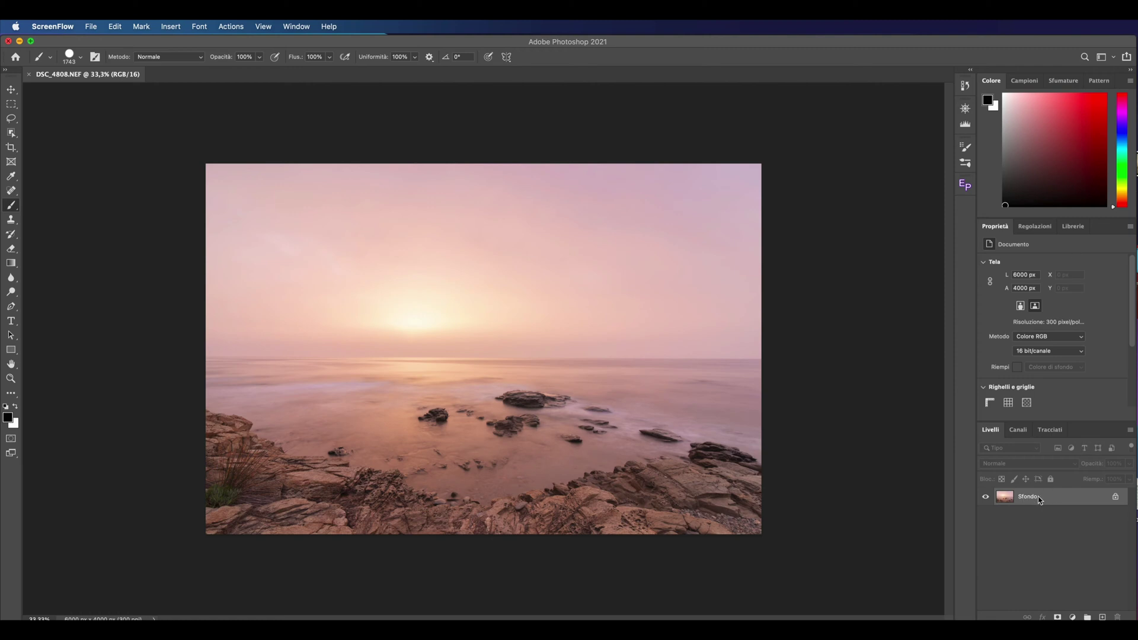
click(1035, 226)
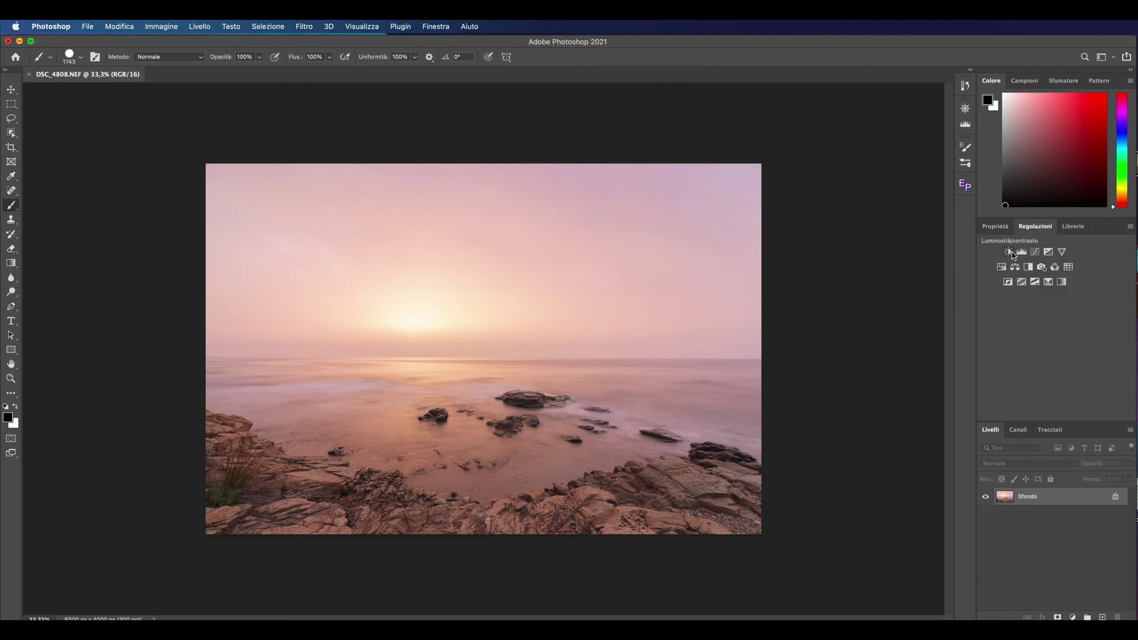
Add an Exposure adjustment layer set to -0,61
click(1048, 252)
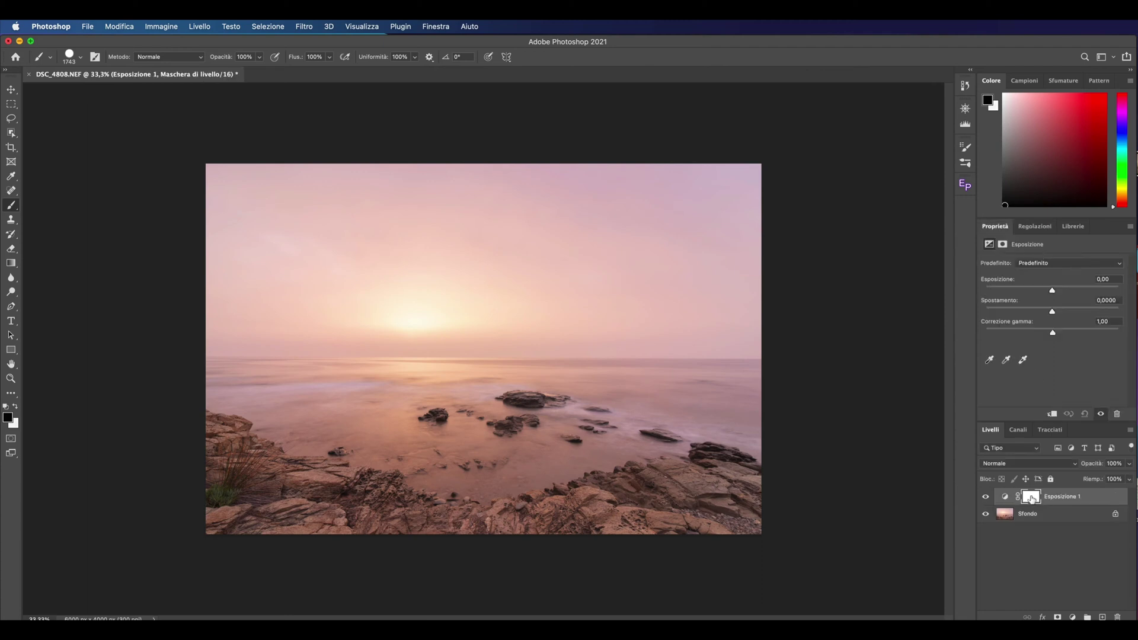
mouse_move(1052, 291)
mouse_down()
mouse_move(1077, 291)
mouse_move(1059, 292)
mouse_up()
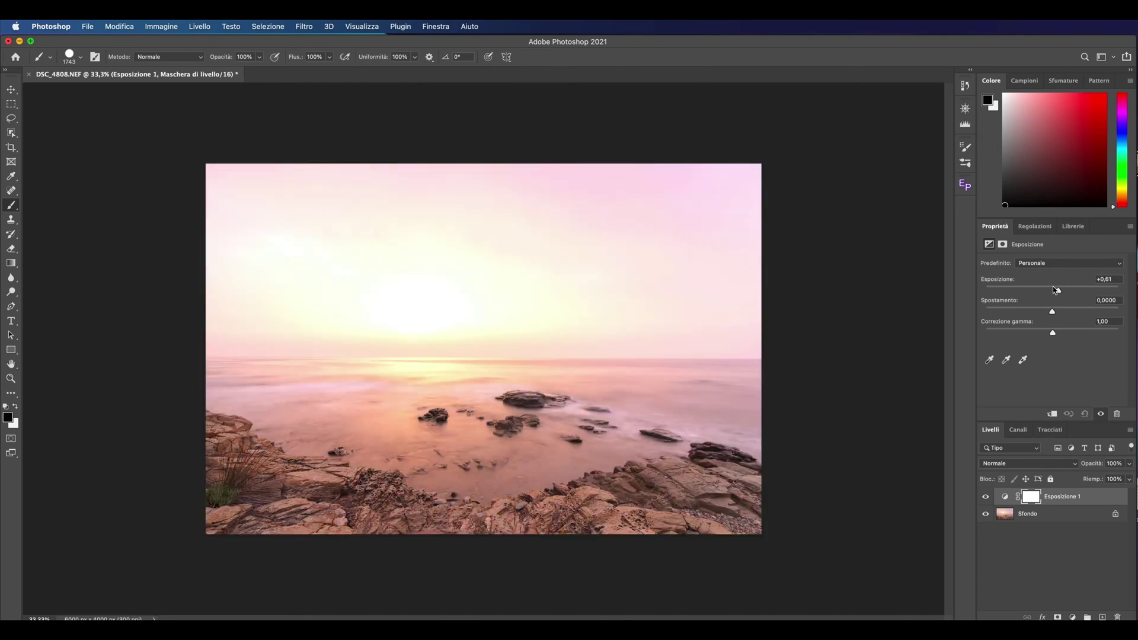
drag(1059, 293, 1049, 294)
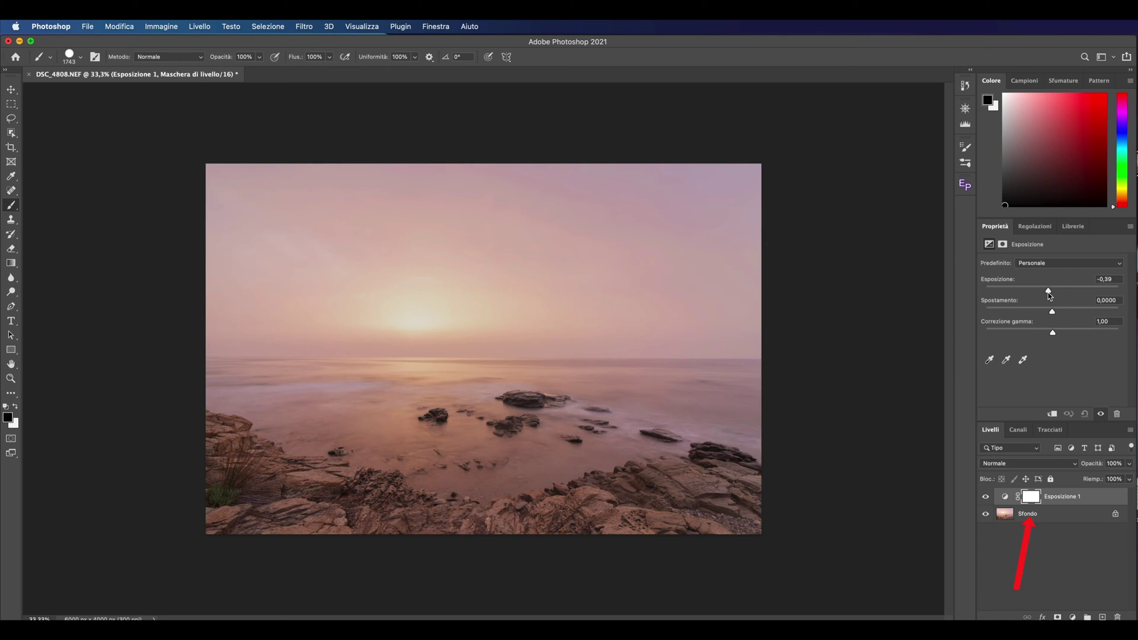
drag(1048, 294, 1045, 295)
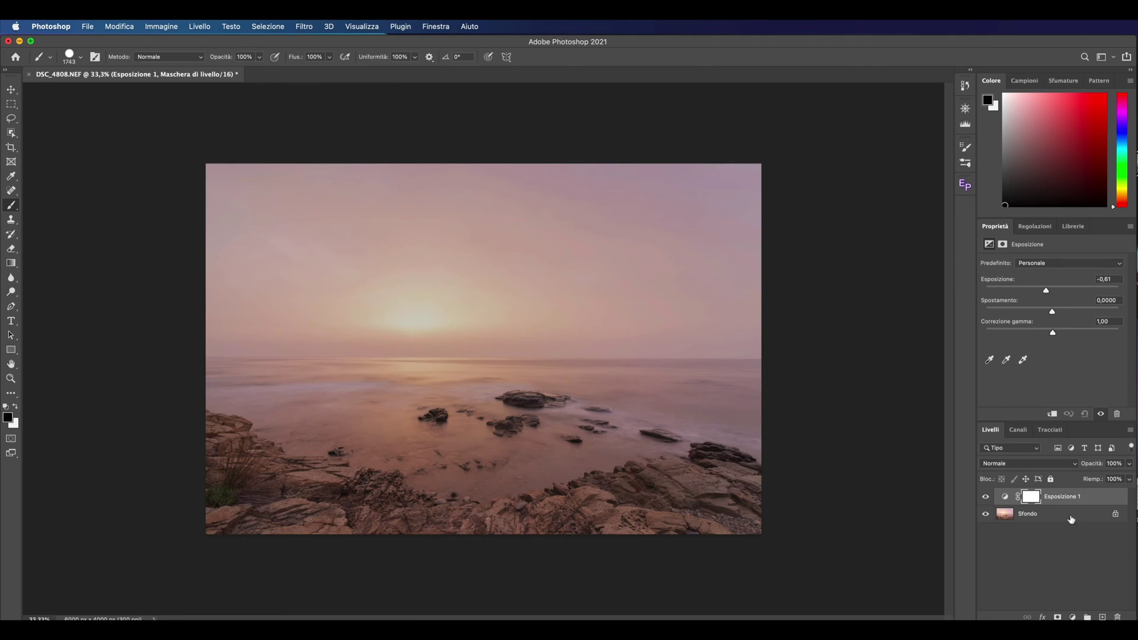
Delete the Esposizione 1 layer mask and open the Easy Panel luminosity-mask extension
click(1032, 499)
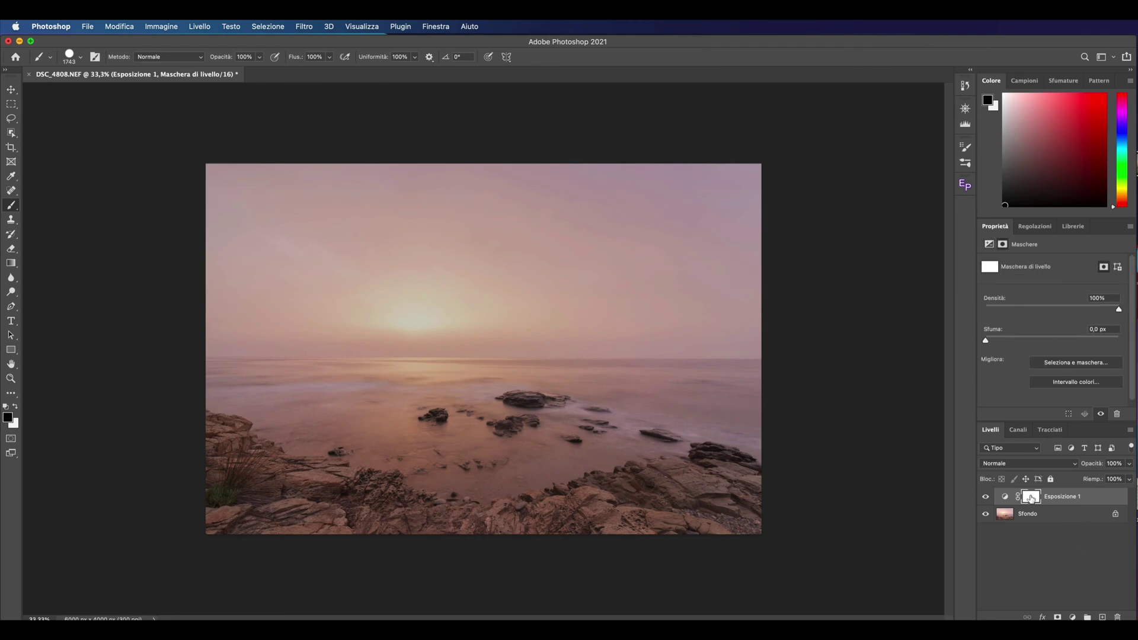
right_click(1032, 499)
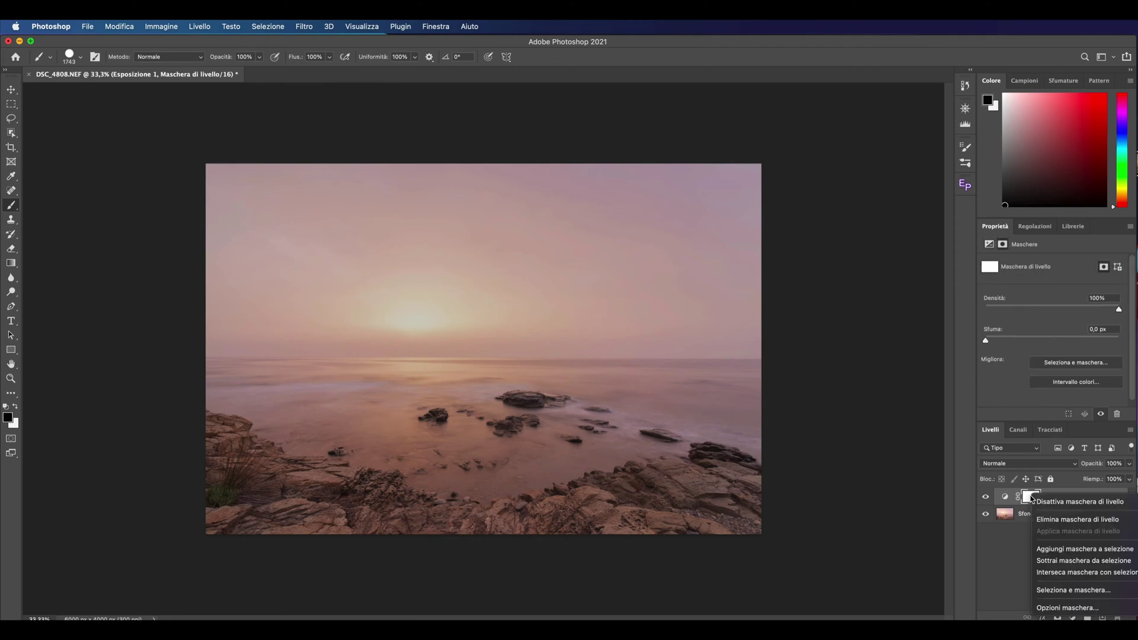
click(1054, 520)
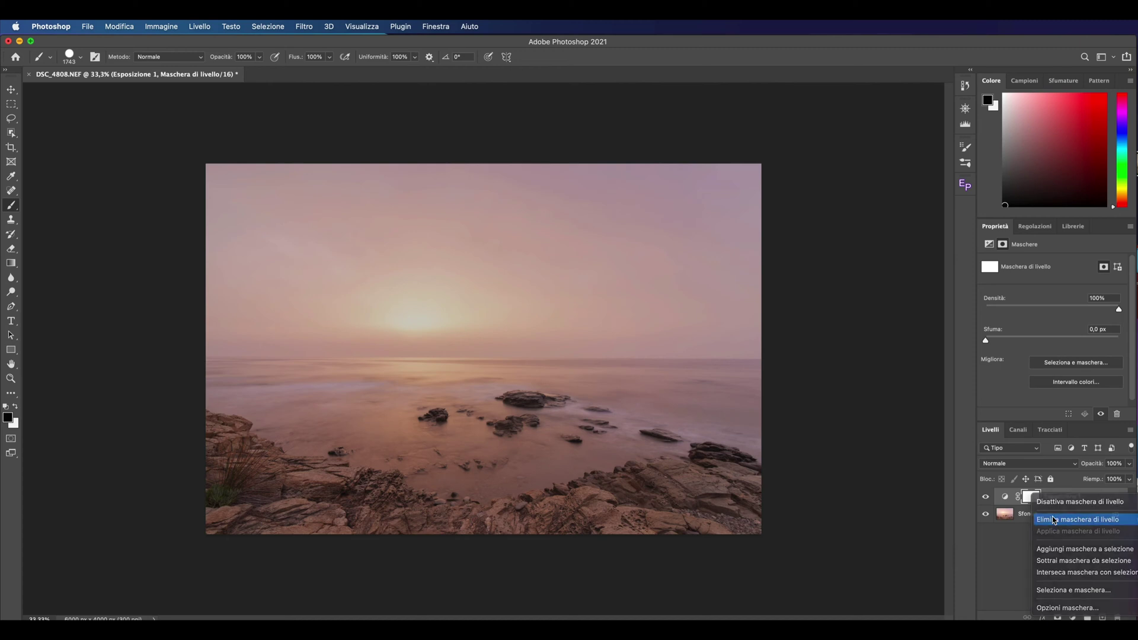
click(969, 187)
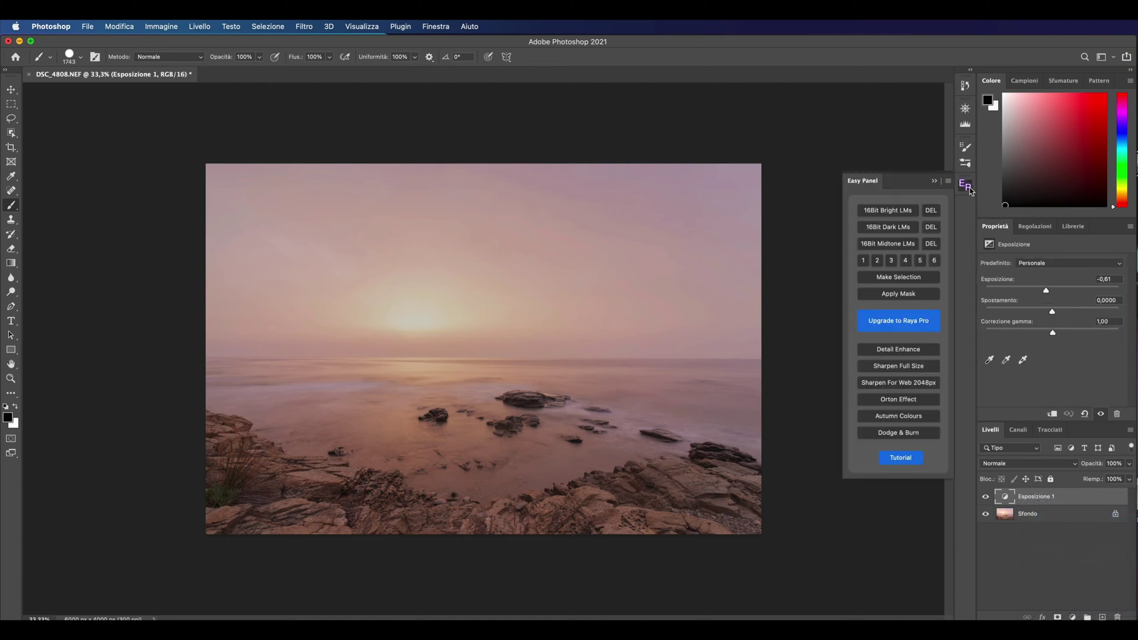
Generate 16Bit Bright LMs and preview masks 1, 5, 4 and 6, settling on mask 5
click(892, 211)
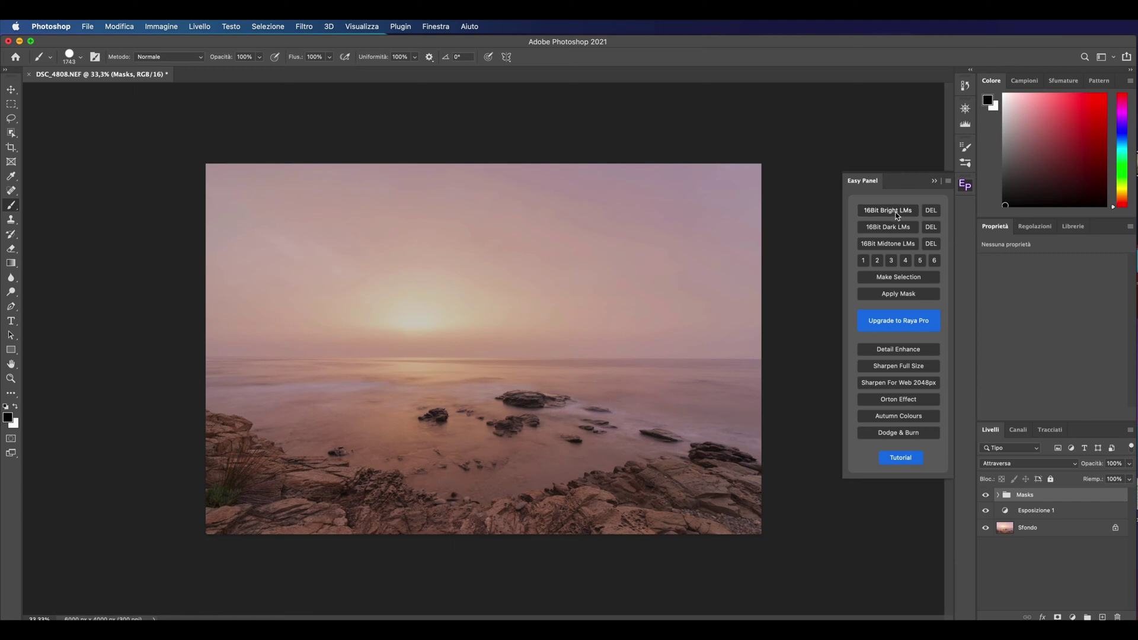
click(864, 261)
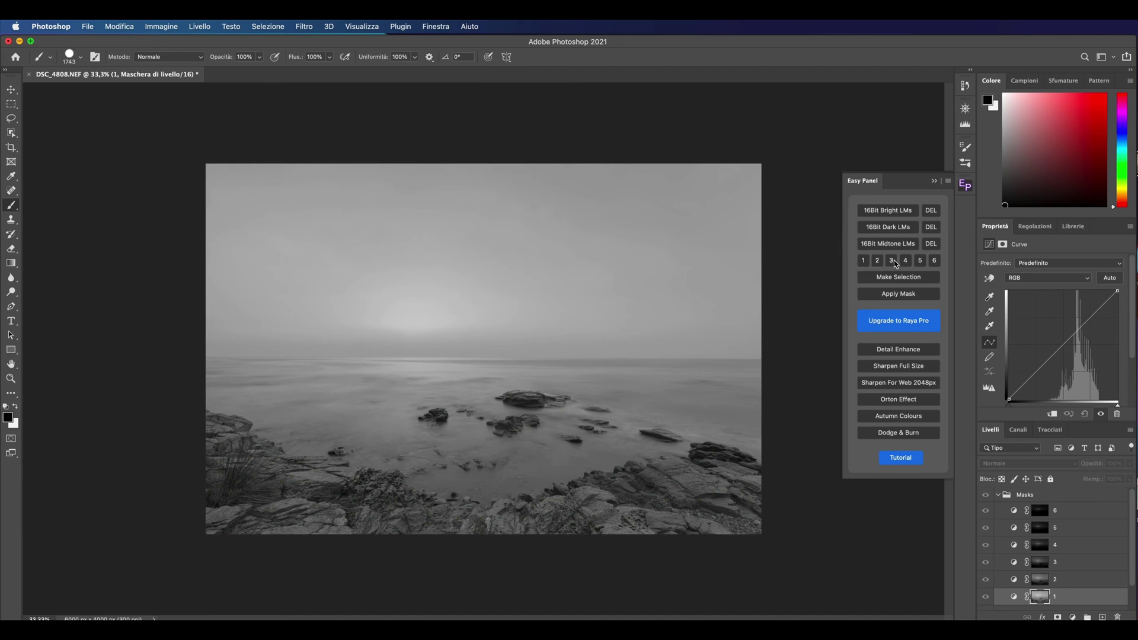
click(919, 261)
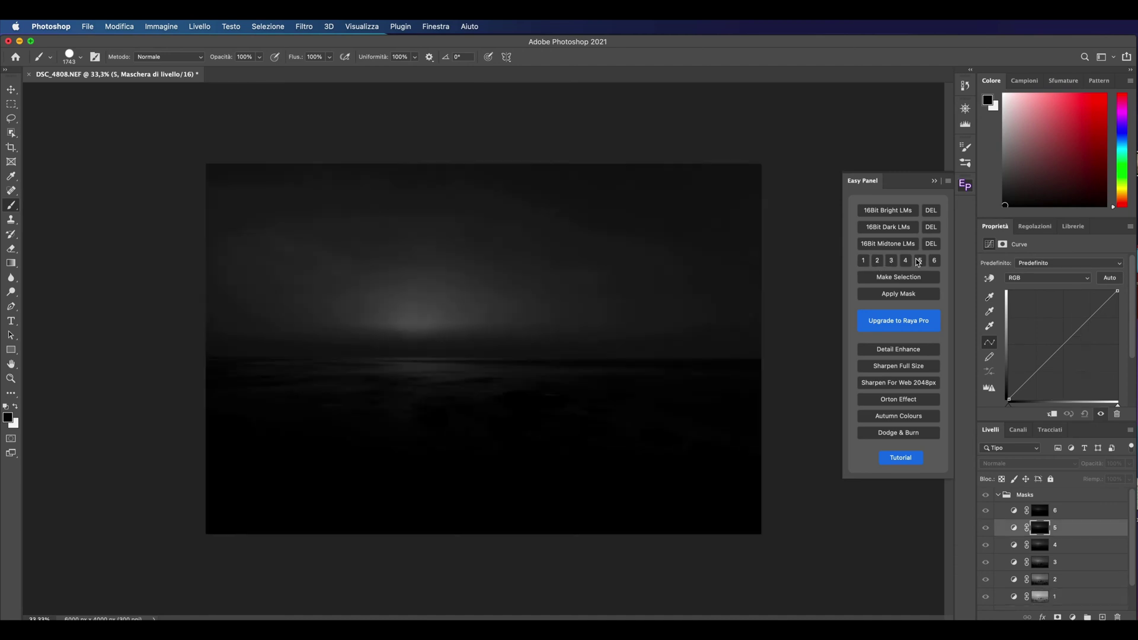
click(906, 260)
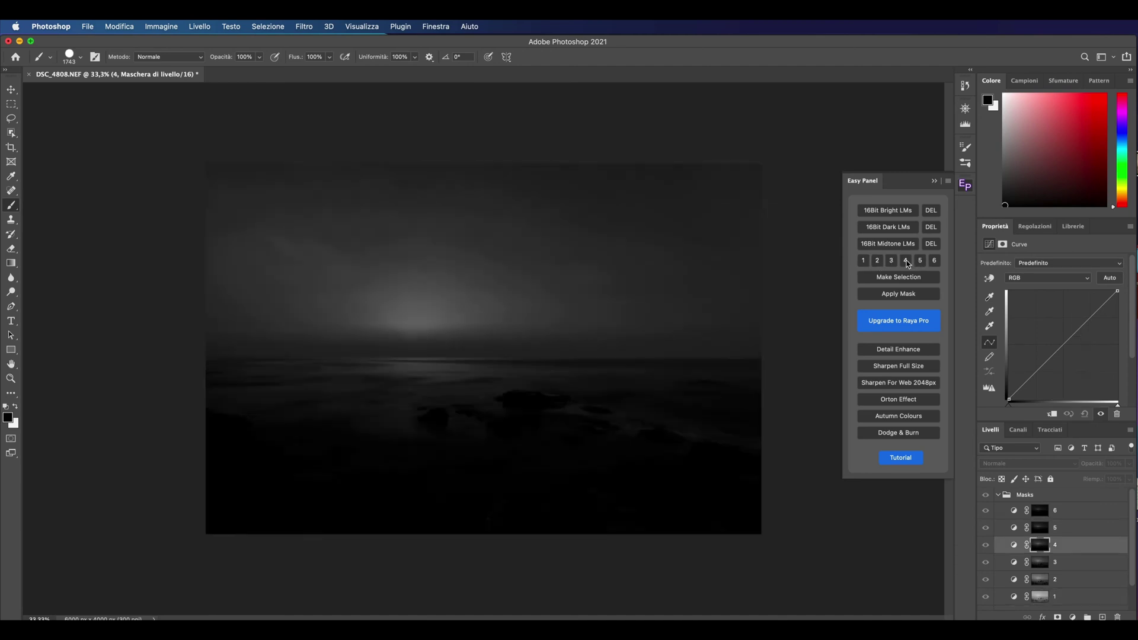
click(919, 261)
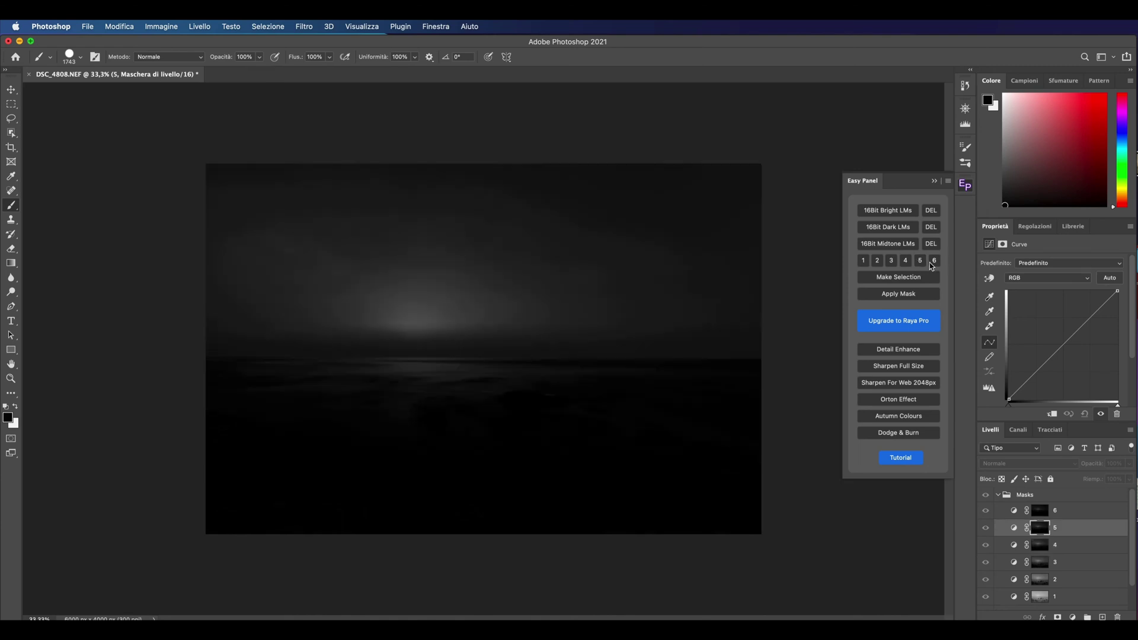
click(934, 261)
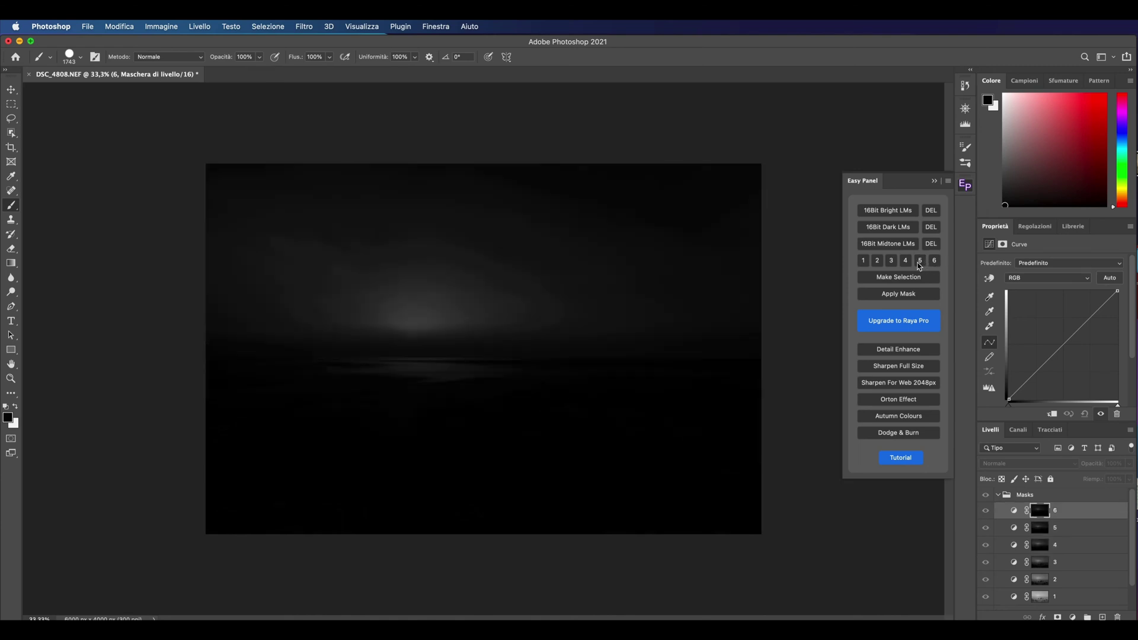
click(919, 261)
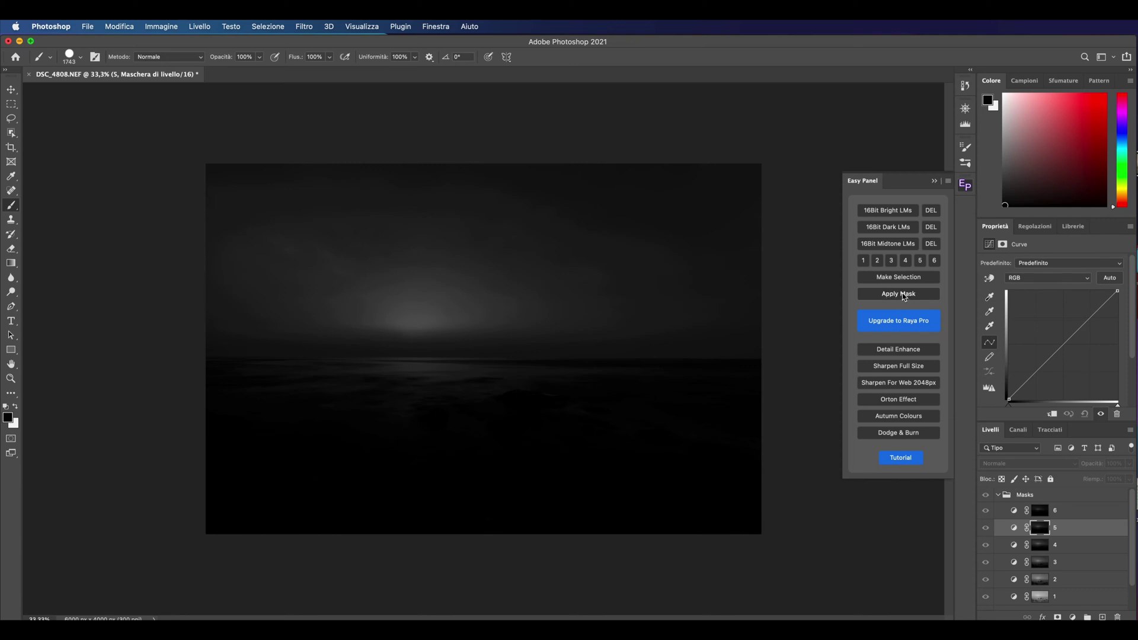
Apply luminosity mask 5 to Esposizione 1 and toggle its visibility to compare before and after
click(903, 294)
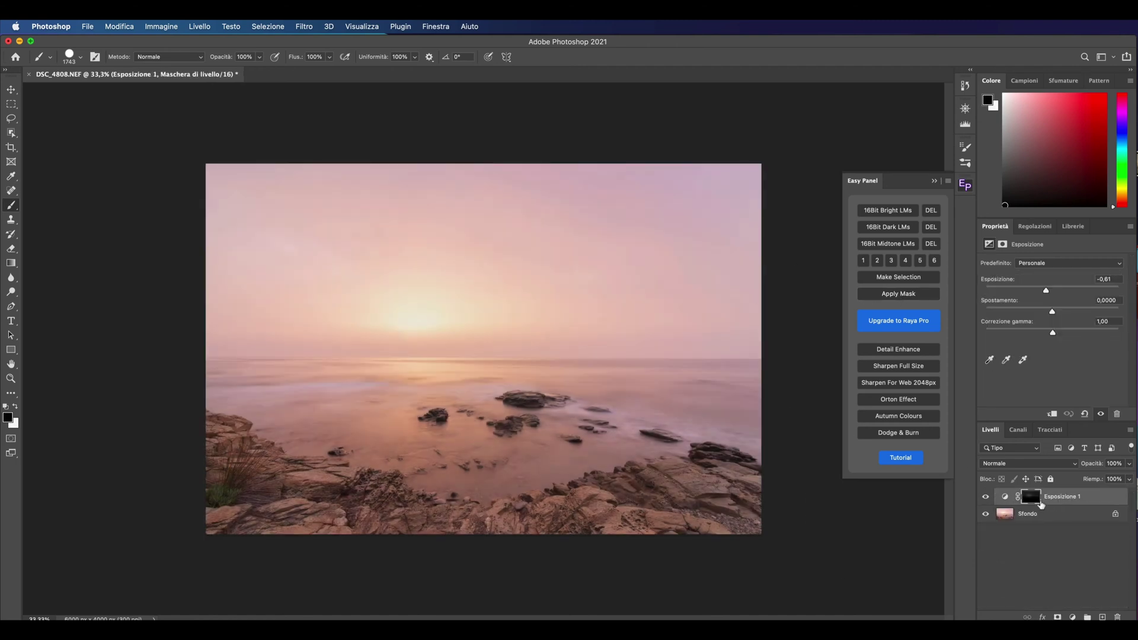
click(986, 498)
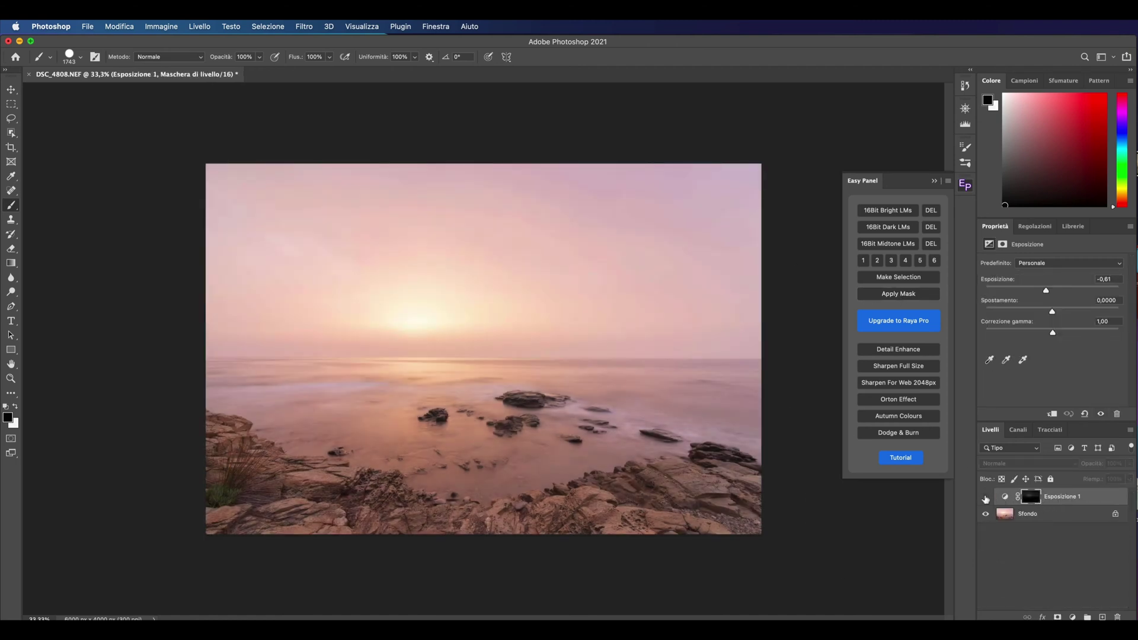
right_click(986, 498)
click(985, 499)
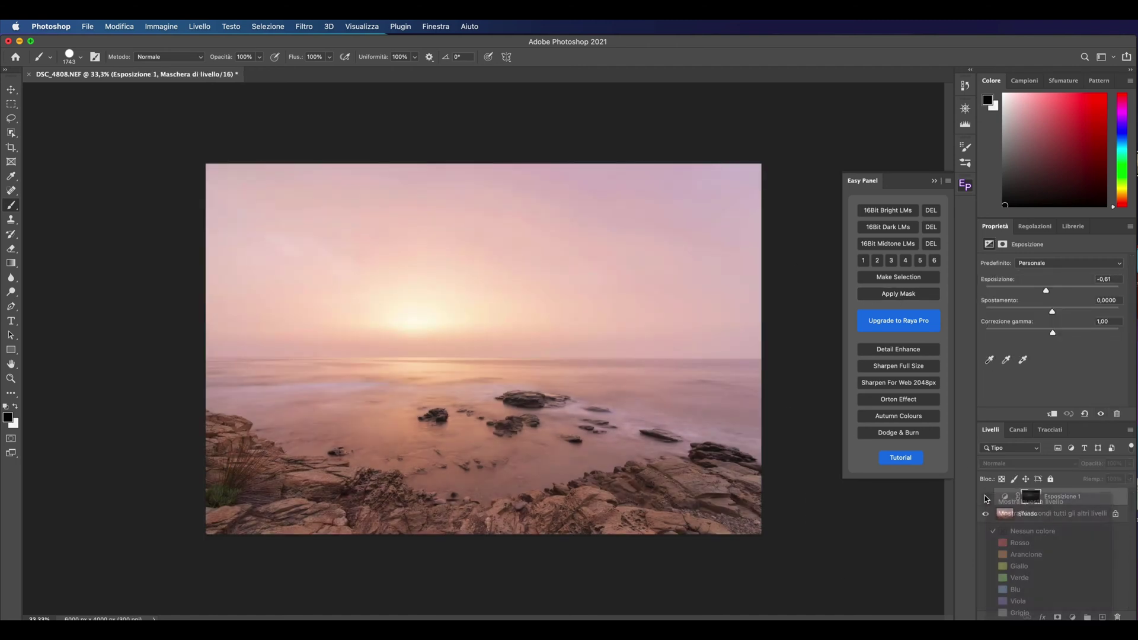
click(986, 498)
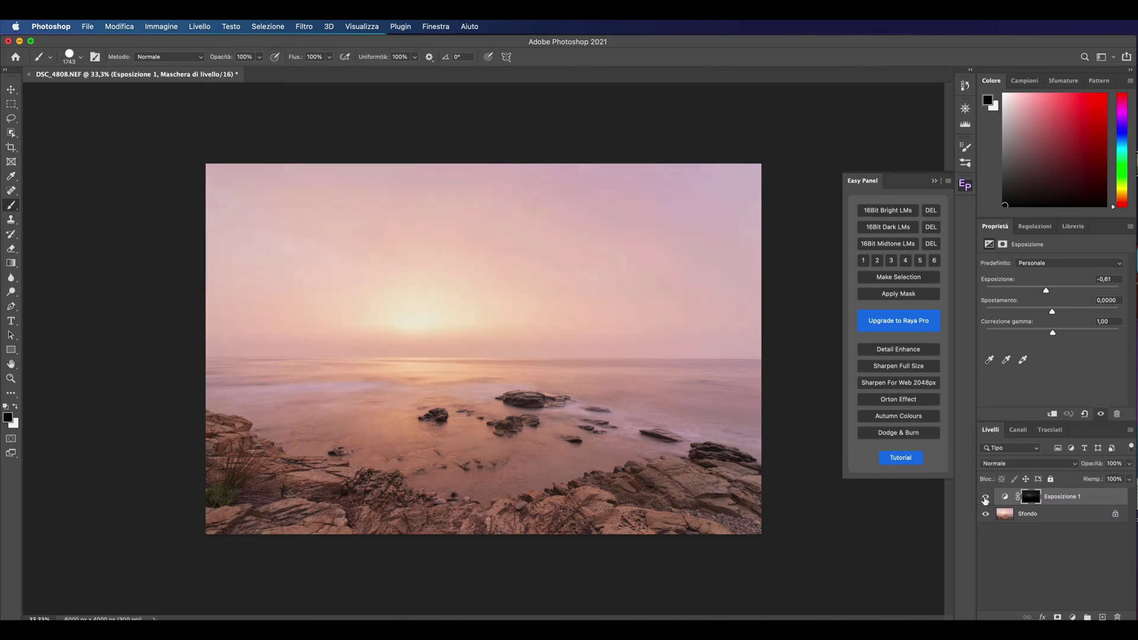
click(985, 498)
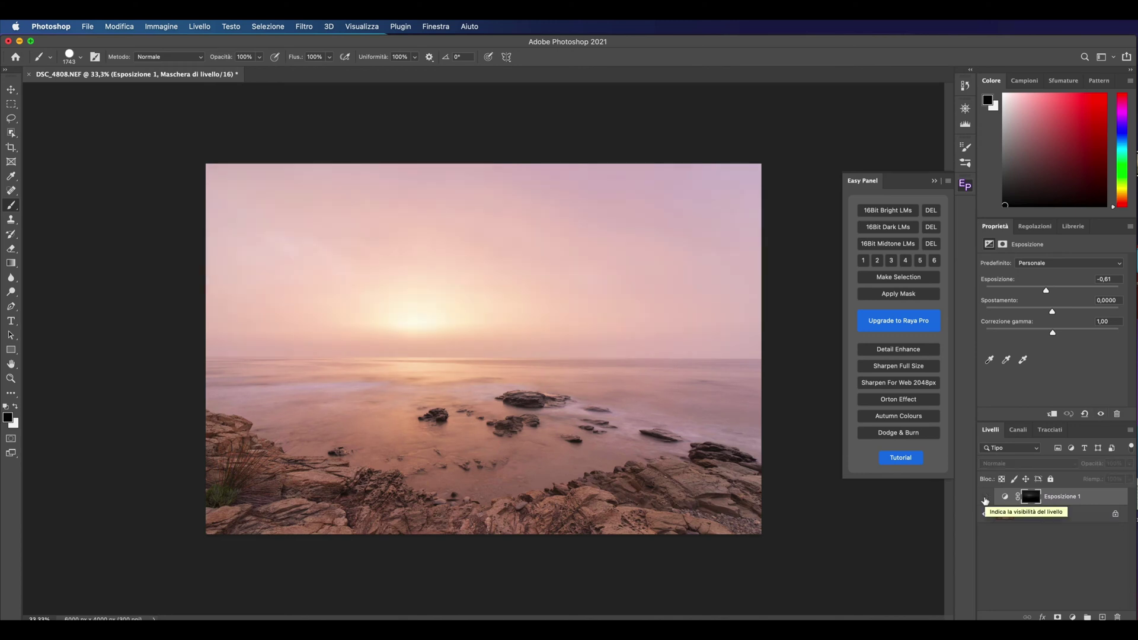
click(986, 499)
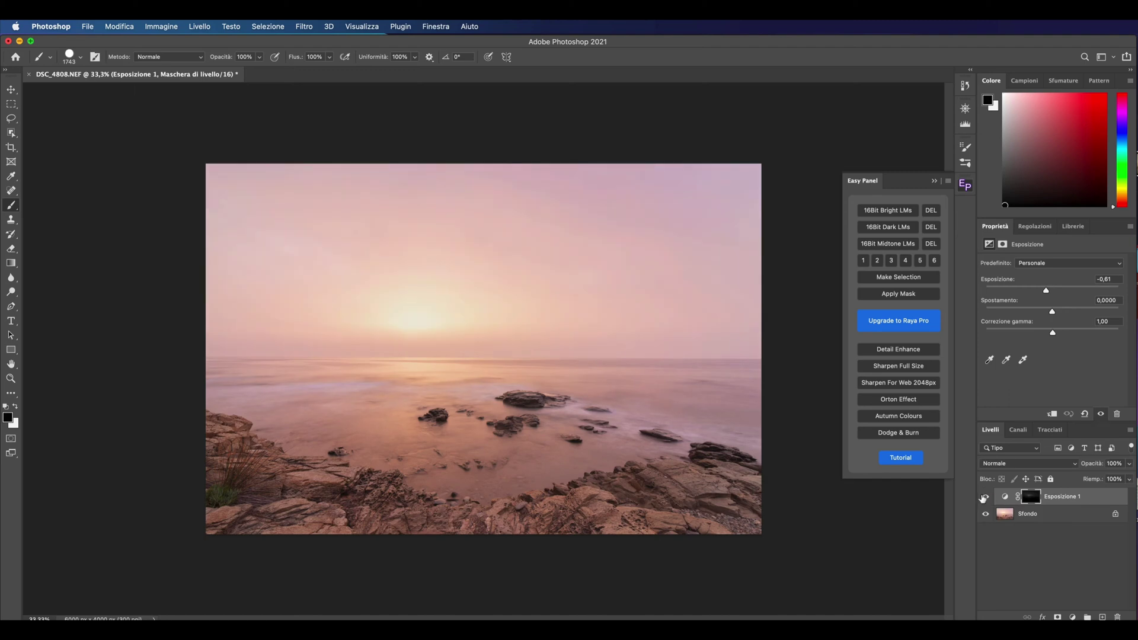
click(1037, 226)
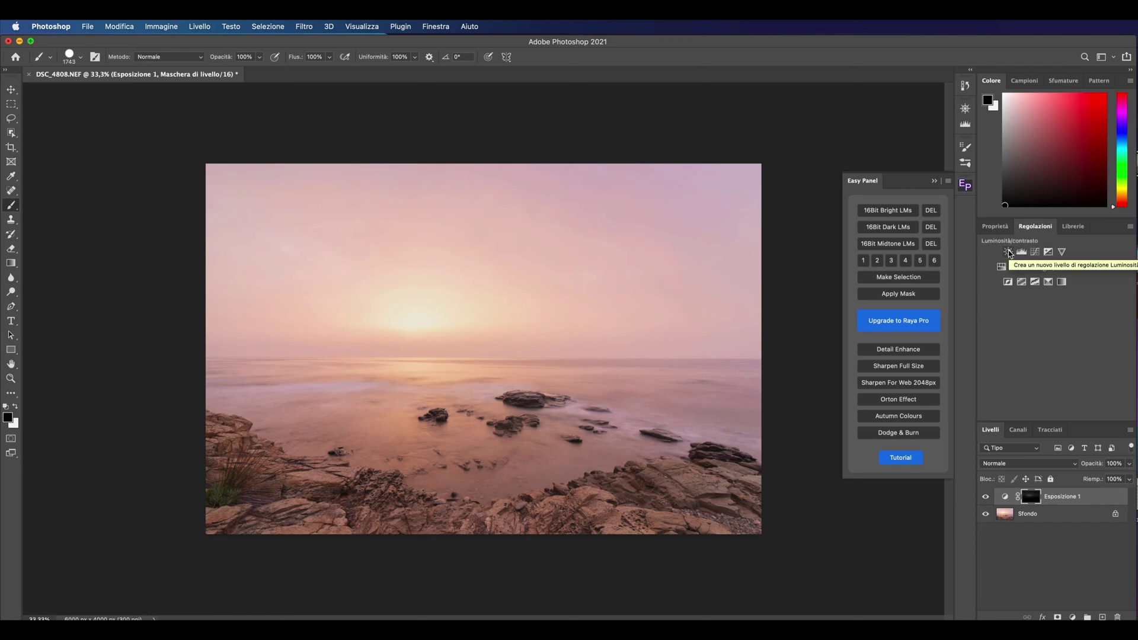
Add a Brightness/Contrast layer at brightness -29 without a mask, then generate fresh bright luminosity masks
click(1008, 251)
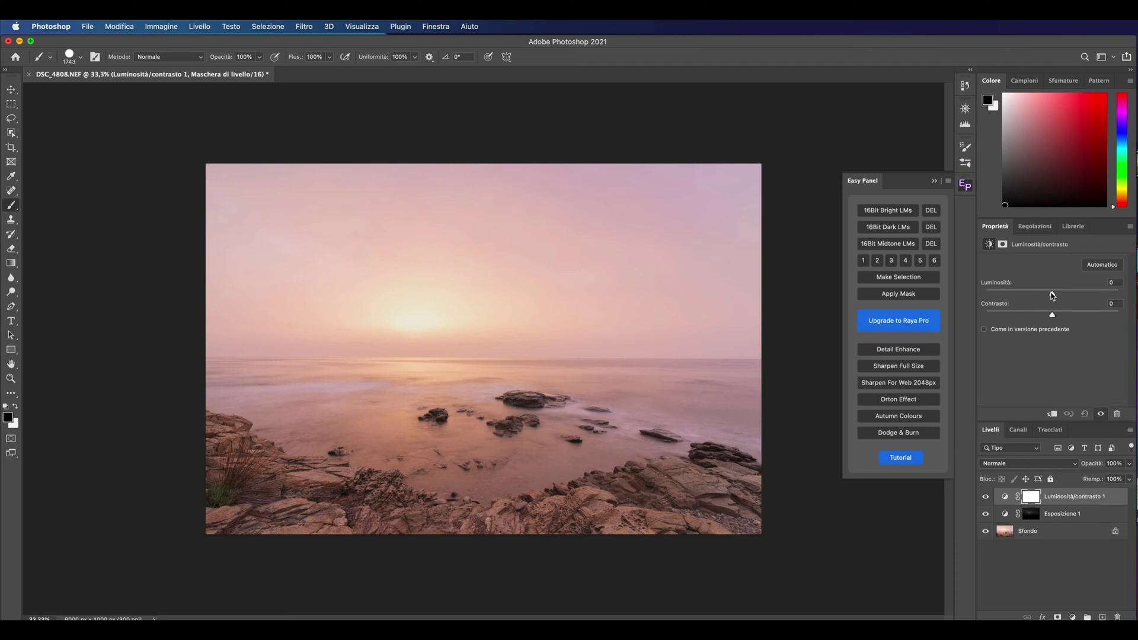
drag(1052, 292, 1039, 296)
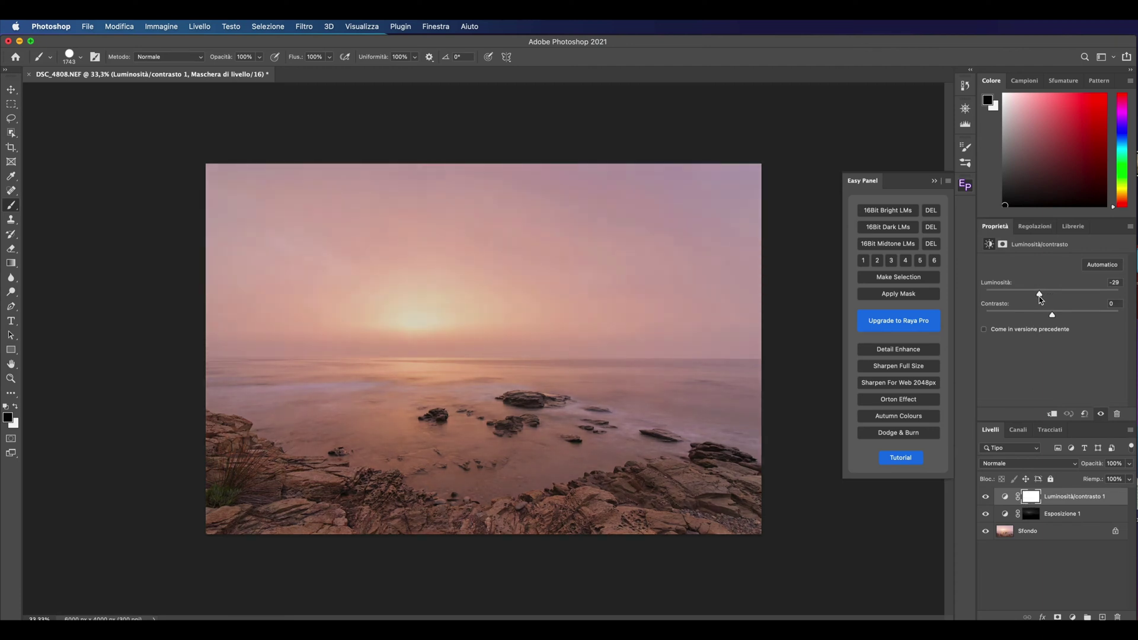
right_click(1032, 498)
click(1074, 519)
click(888, 211)
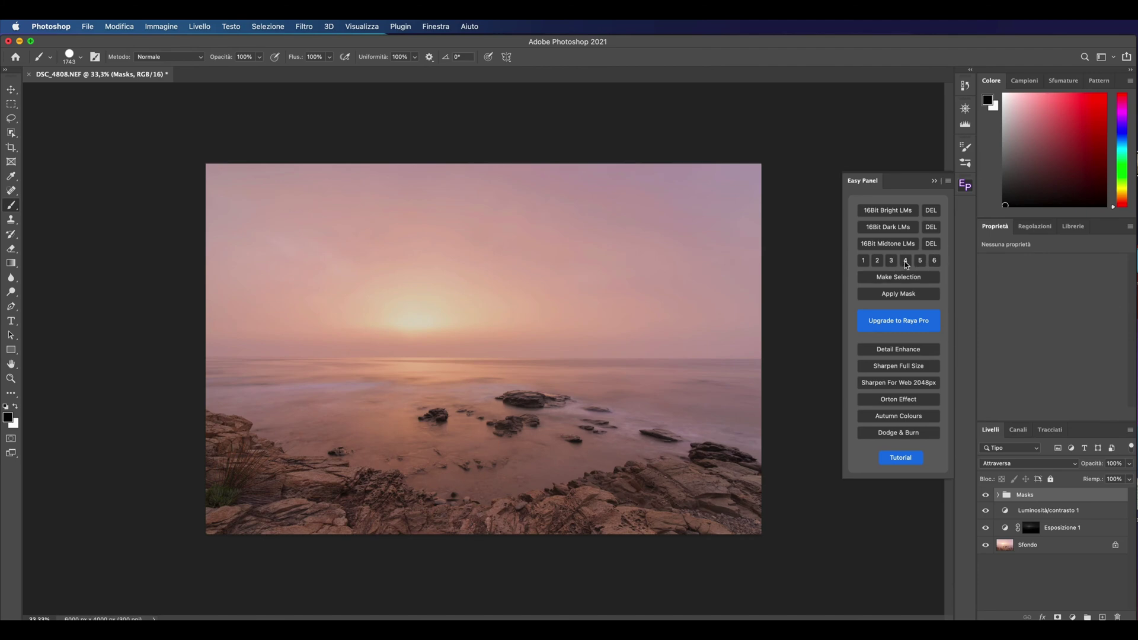
Compare masks 4 and 3, then apply mask 4 to Luminosità/contrasto 1
click(905, 262)
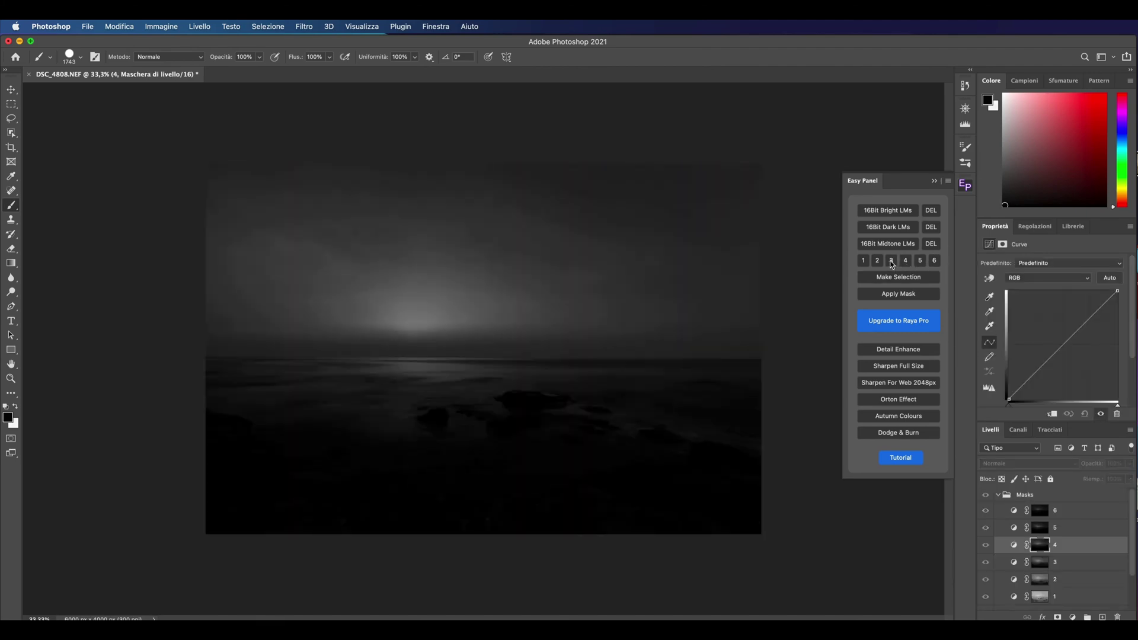
click(892, 262)
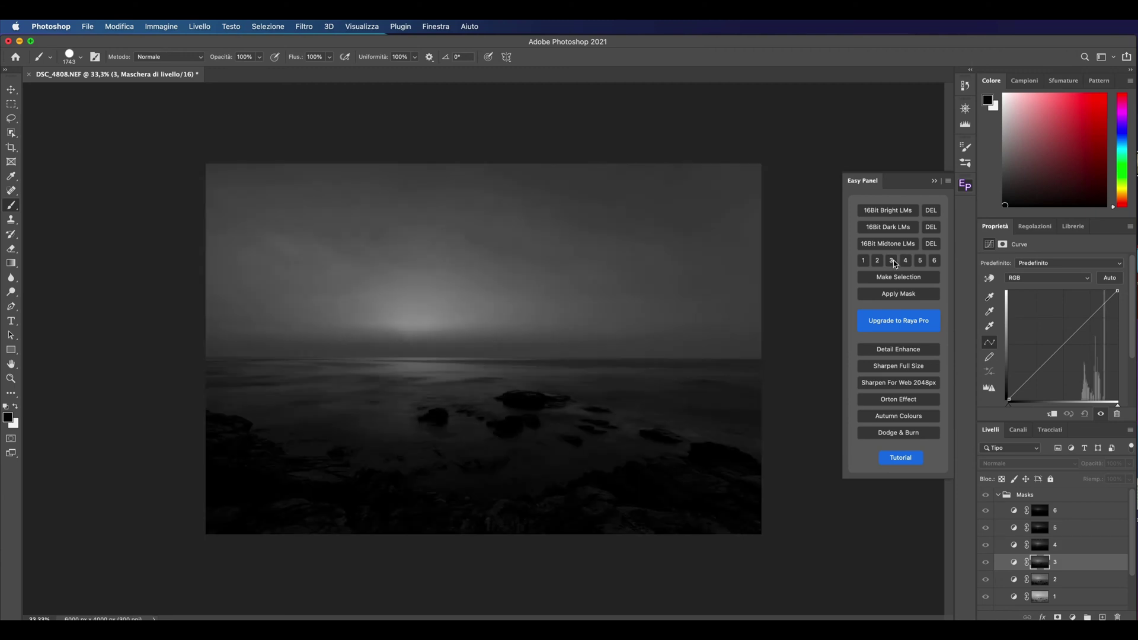
click(905, 262)
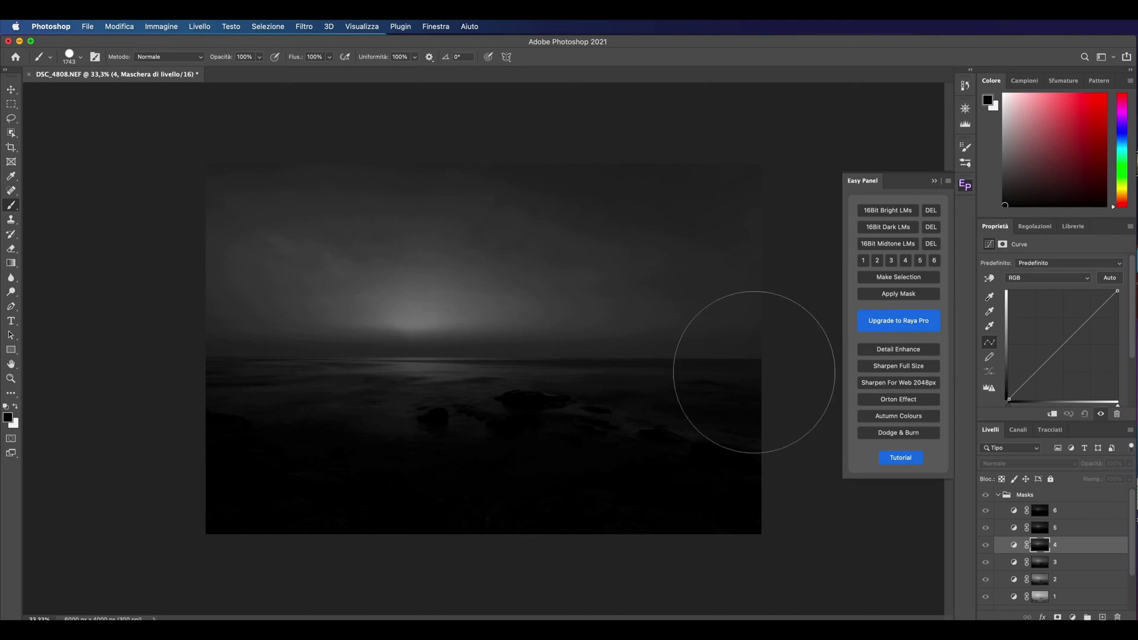
click(893, 294)
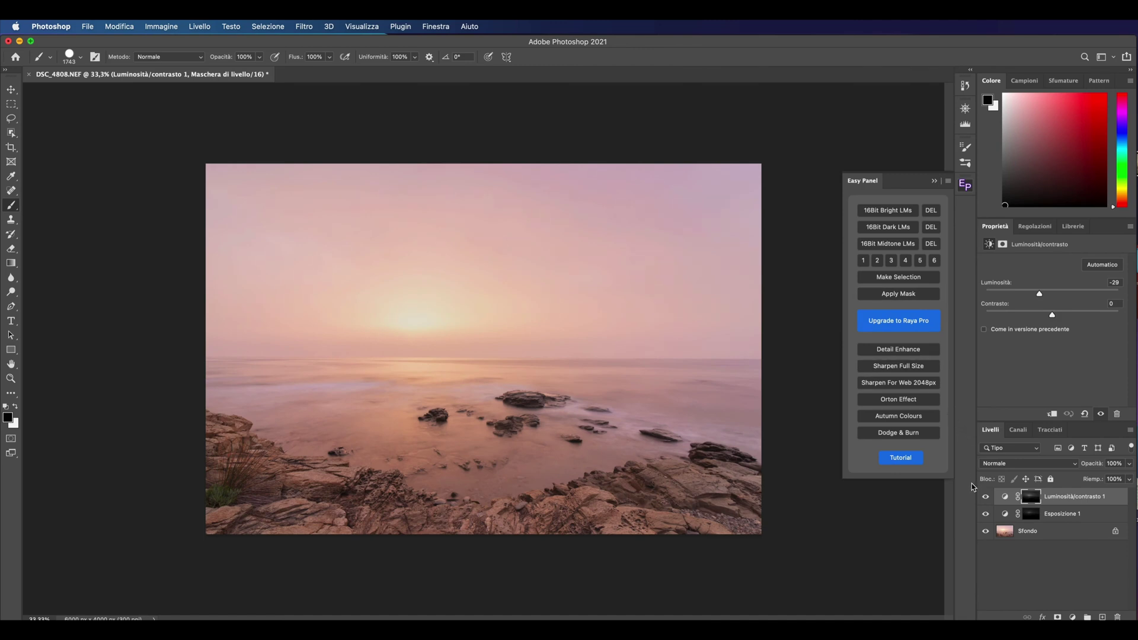
Compare the adjustment layers on and off, then lower Luminosità brightness from -29 to -61
click(985, 498)
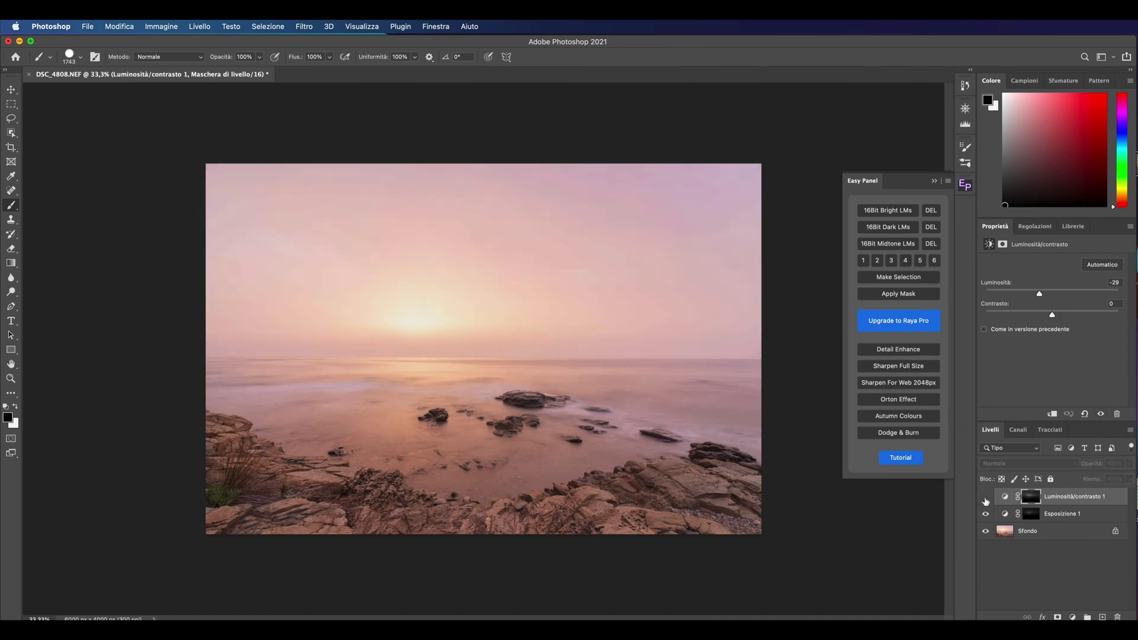
click(986, 497)
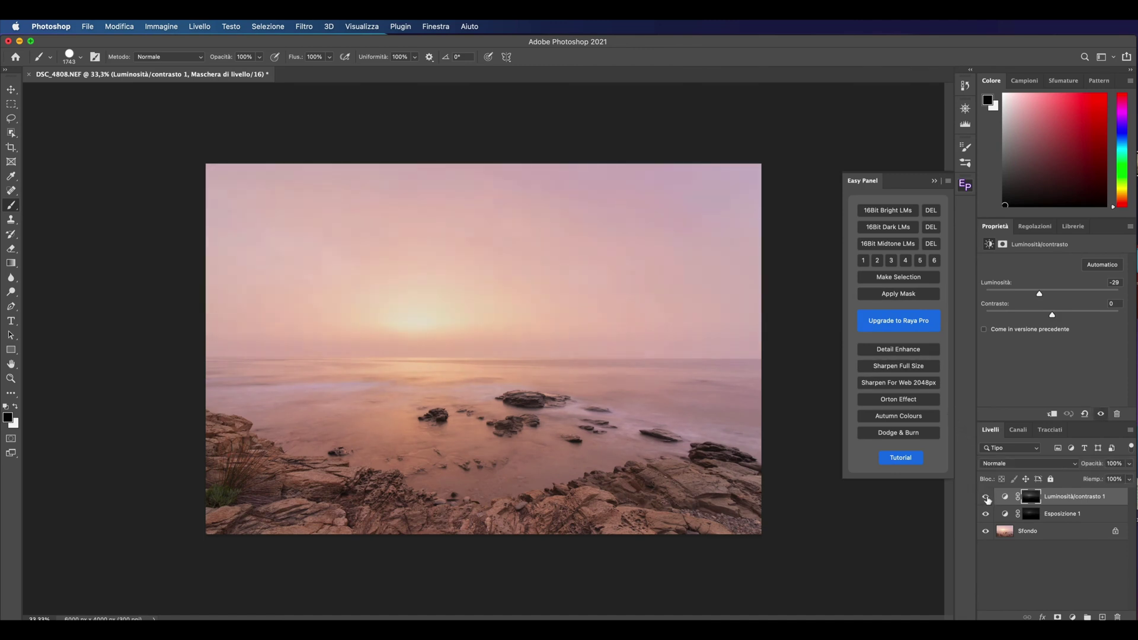
click(986, 498)
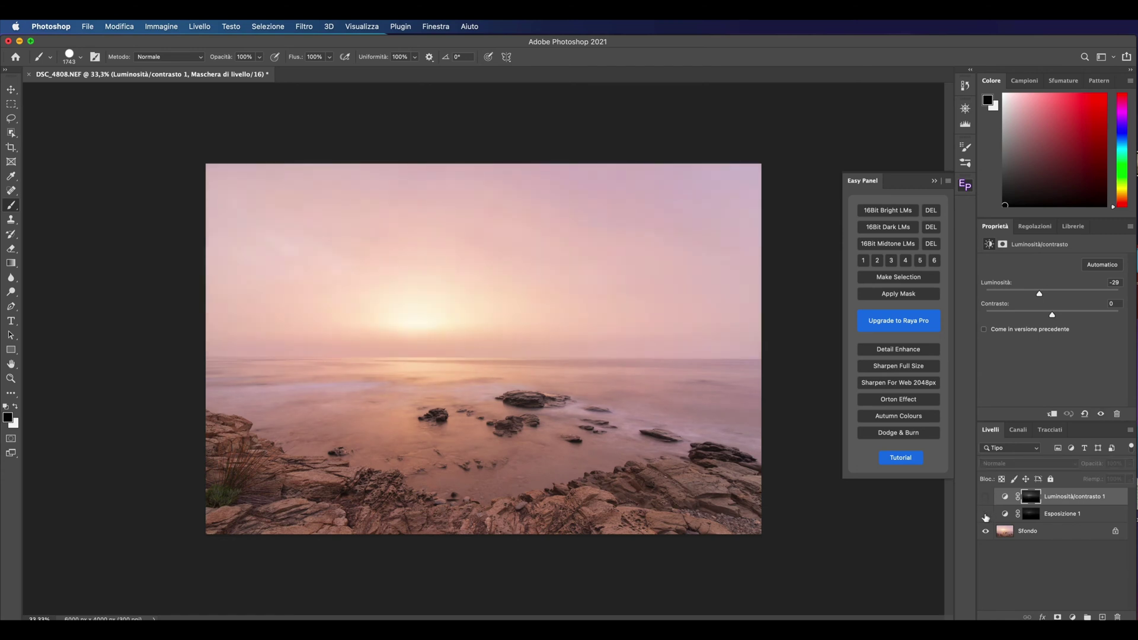
click(986, 514)
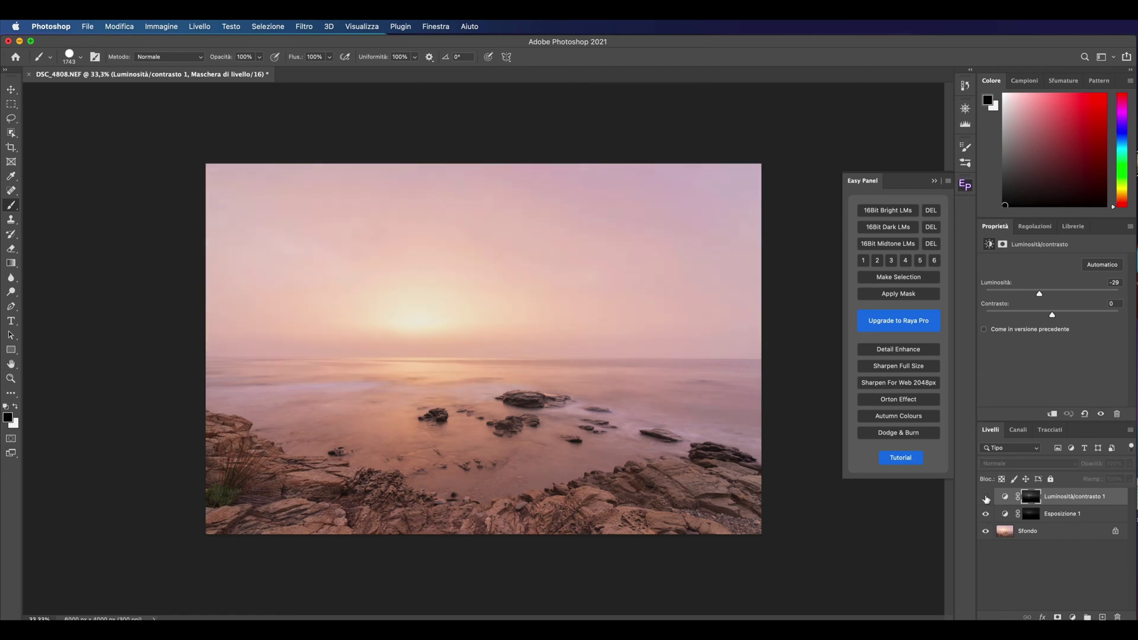
click(986, 498)
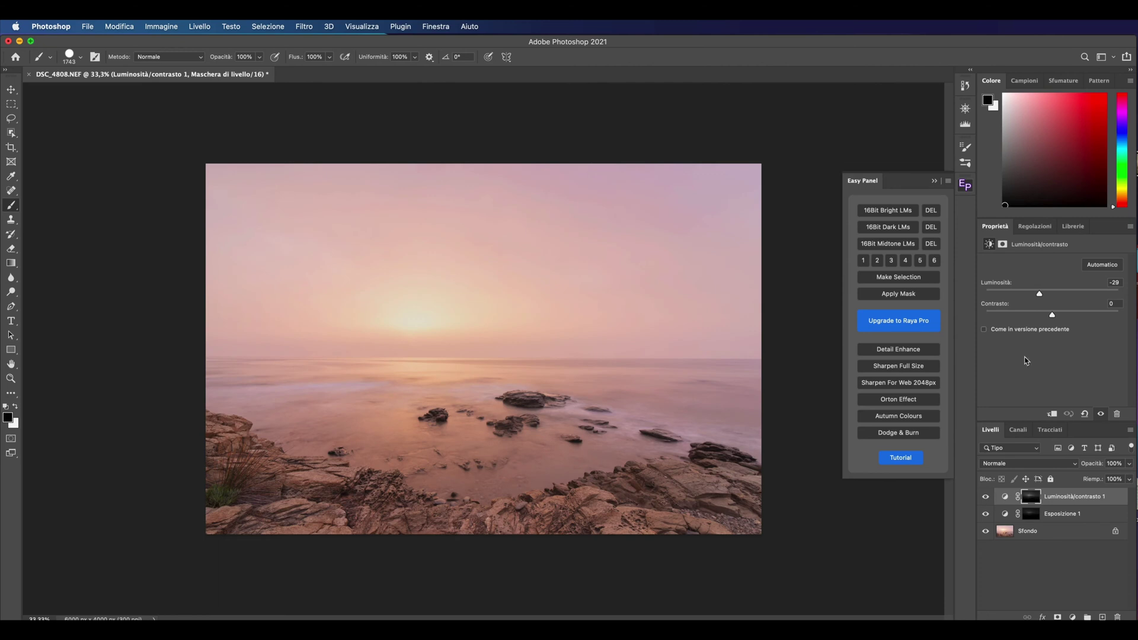
drag(1039, 294, 1026, 298)
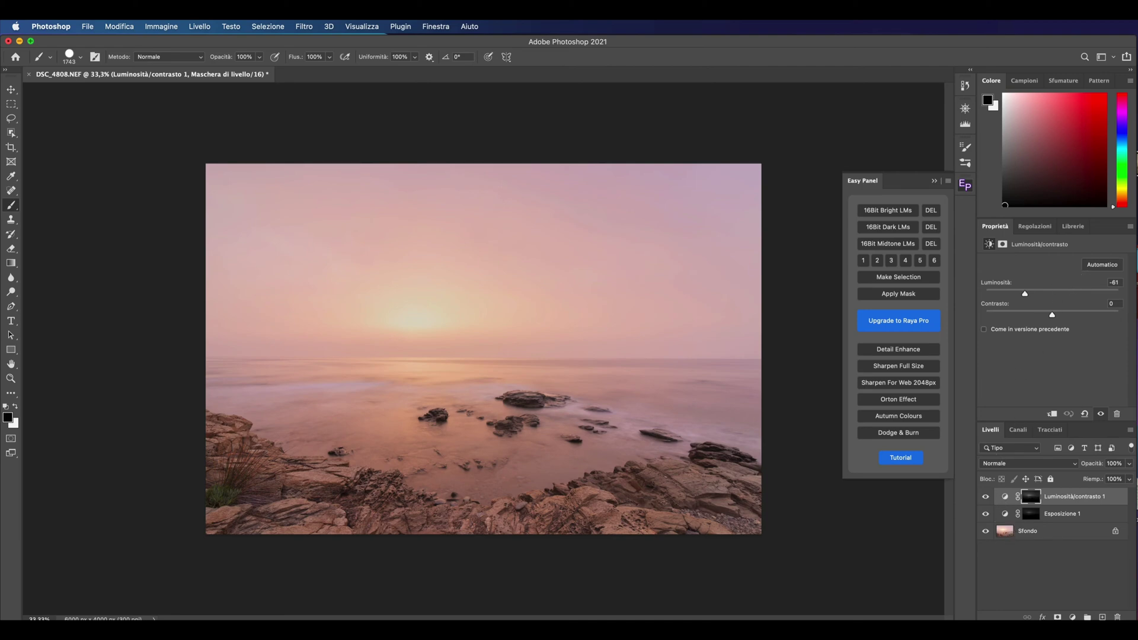
key(super+Tab)
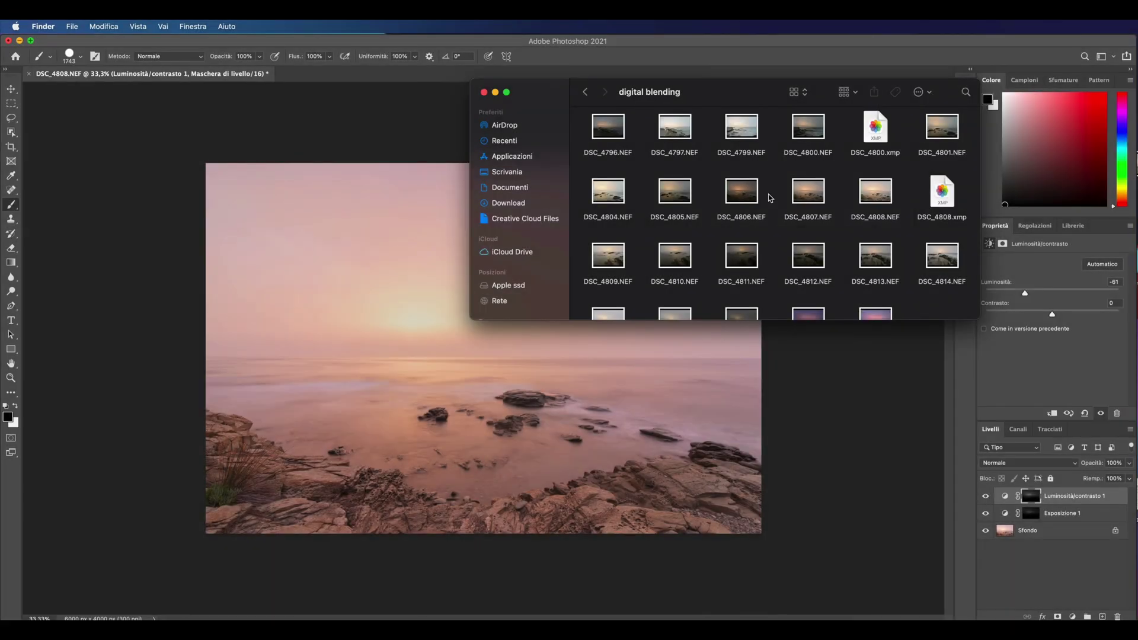
click(484, 92)
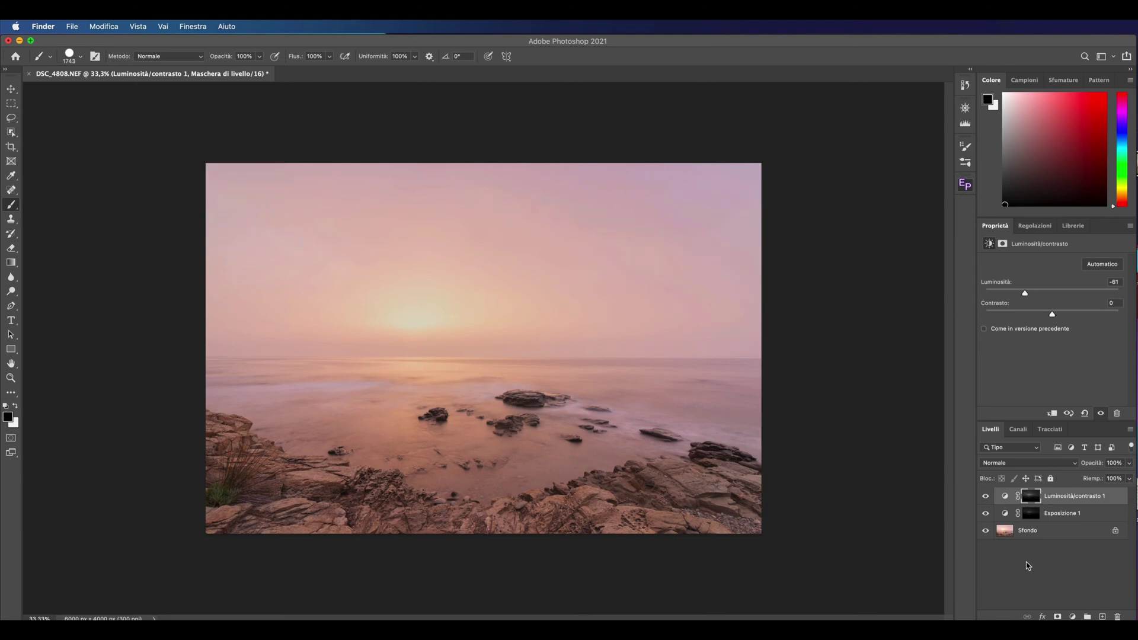
Stamp all visible layers into a new merged Livello 1 and toggle it to compare
click(1027, 565)
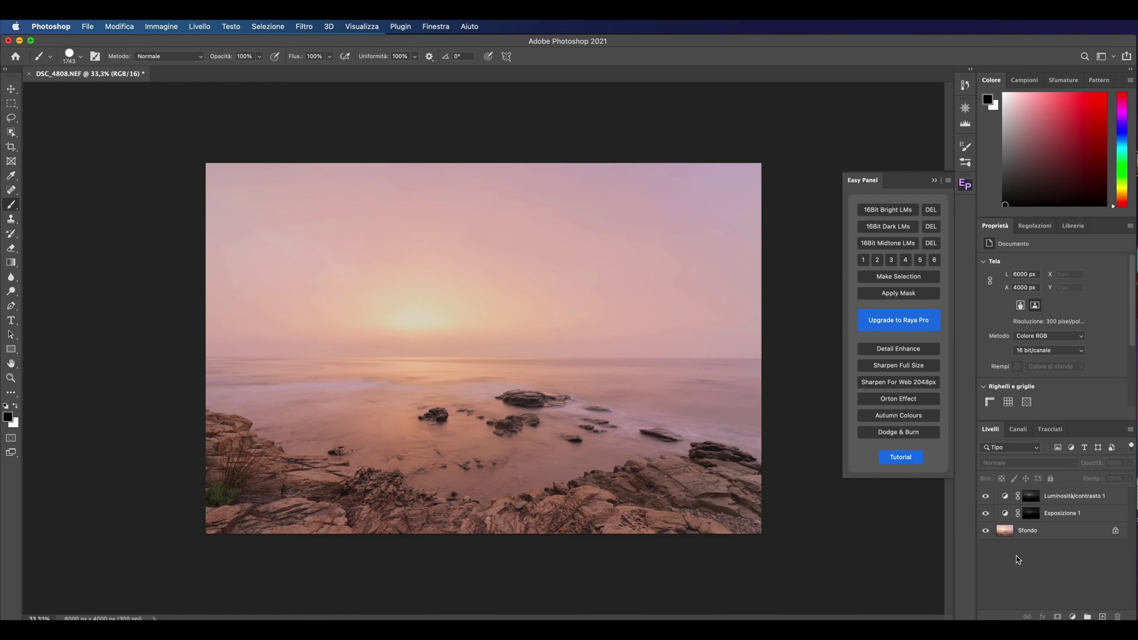
key(ctrl+alt+shift+e)
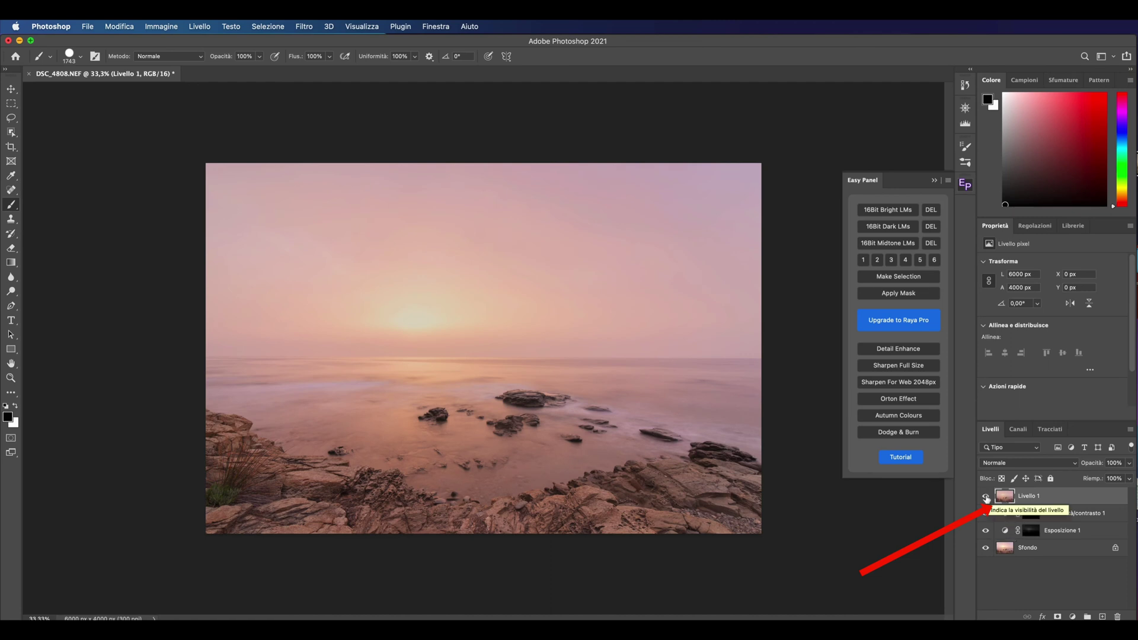
click(986, 497)
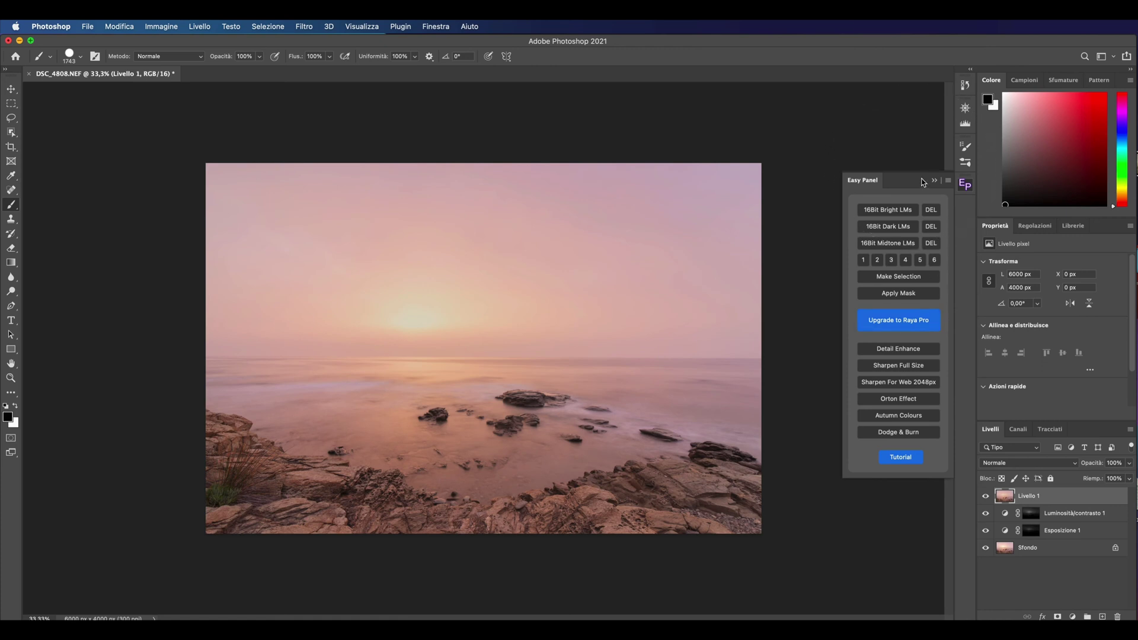
In Camera Raw on Livello 1, set highlights -91, whites +30, temperature +13, tint +21, vibrance +43
click(305, 27)
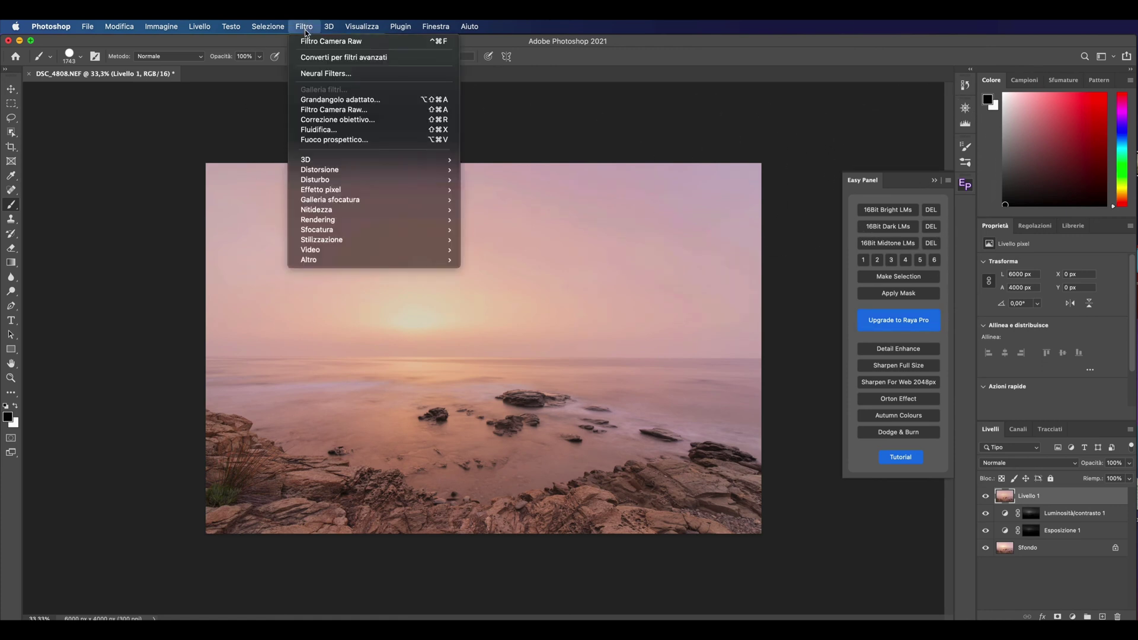
click(325, 109)
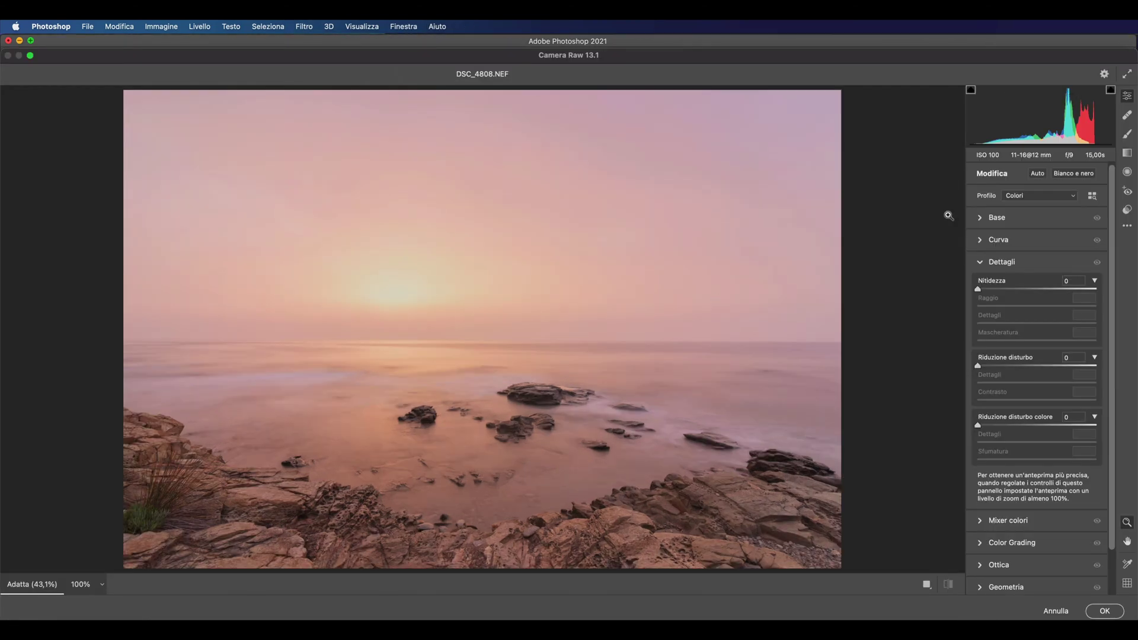
click(988, 217)
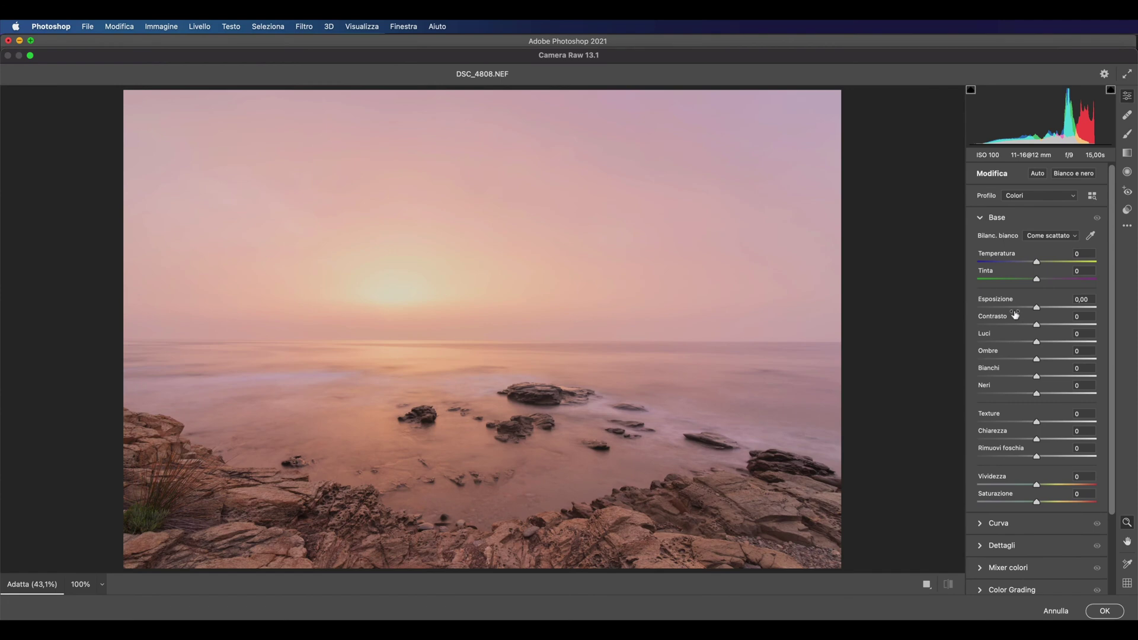
drag(1035, 342, 983, 342)
click(1035, 309)
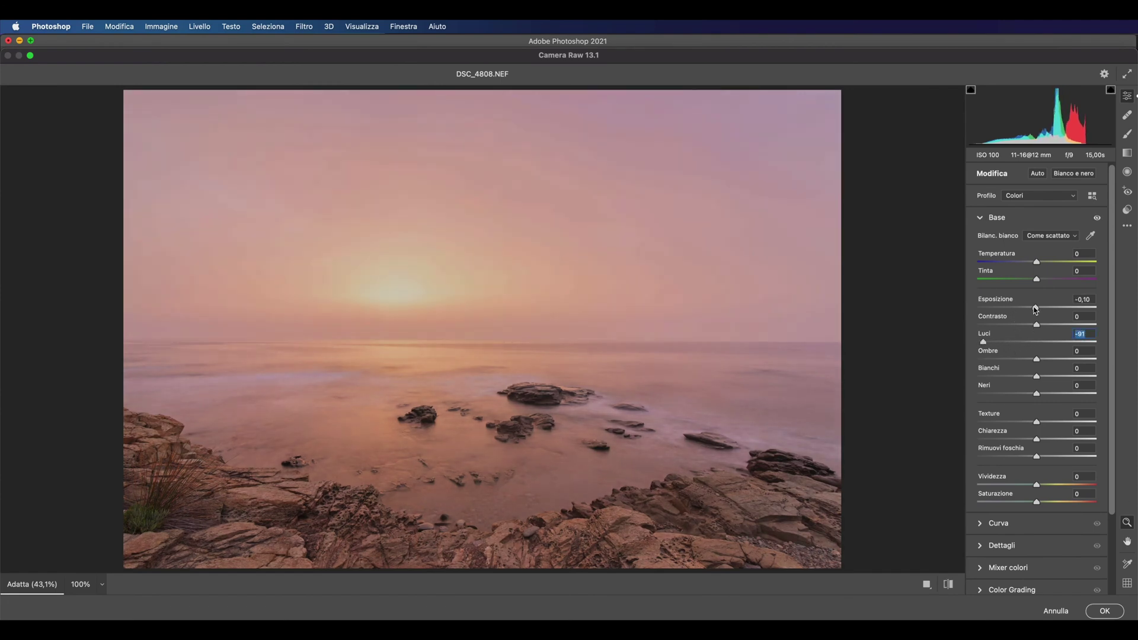
drag(1035, 309, 1037, 309)
drag(1038, 376, 1055, 376)
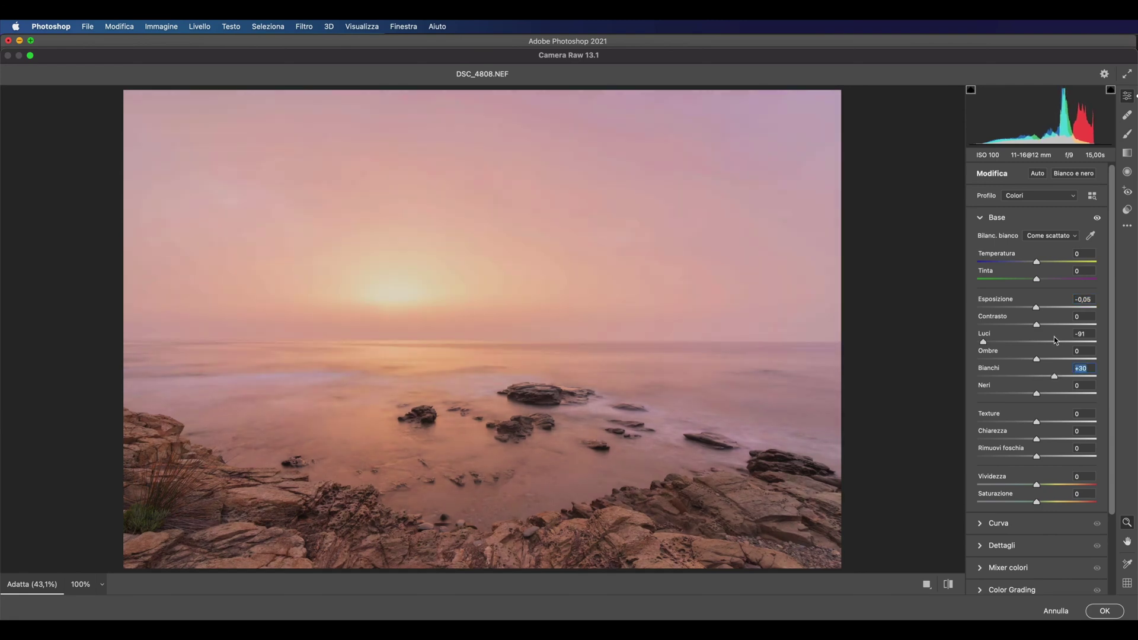
mouse_move(1038, 278)
mouse_down()
mouse_move(1050, 280)
mouse_move(1046, 264)
mouse_up()
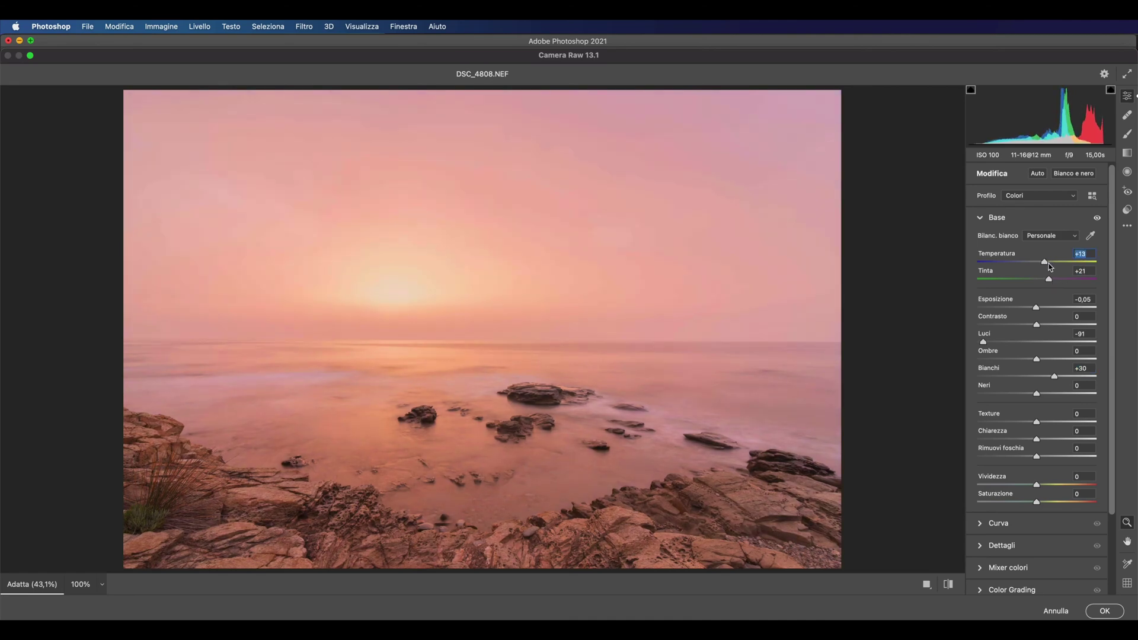
drag(1037, 502, 1063, 487)
double_click(1046, 502)
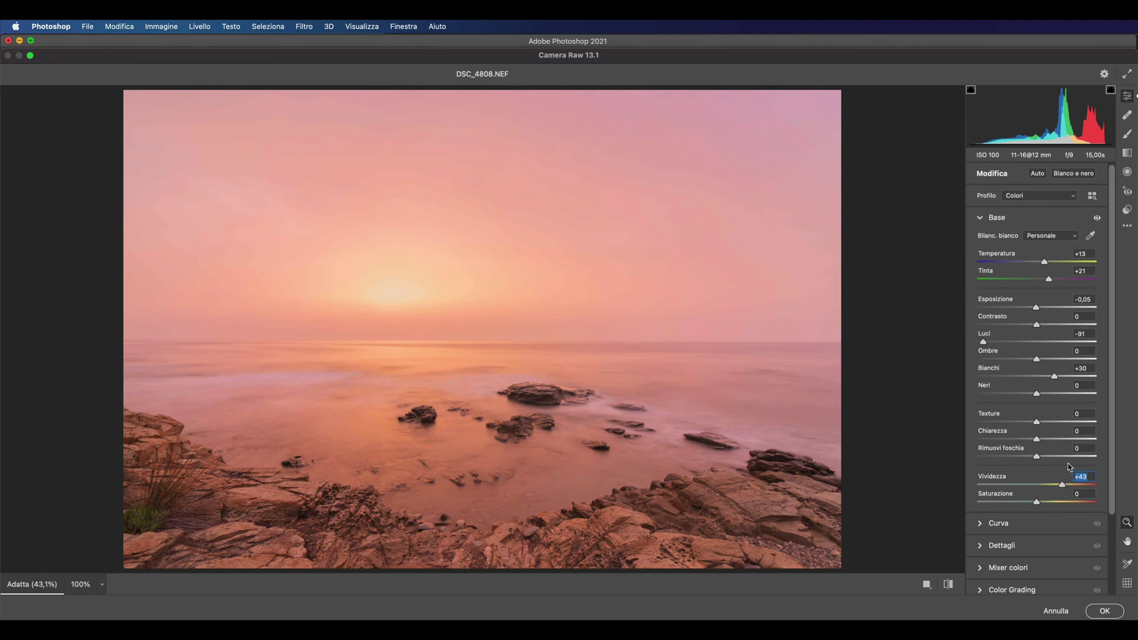
Add an S-shaped tone curve and apply the Camera Raw edit
click(1005, 524)
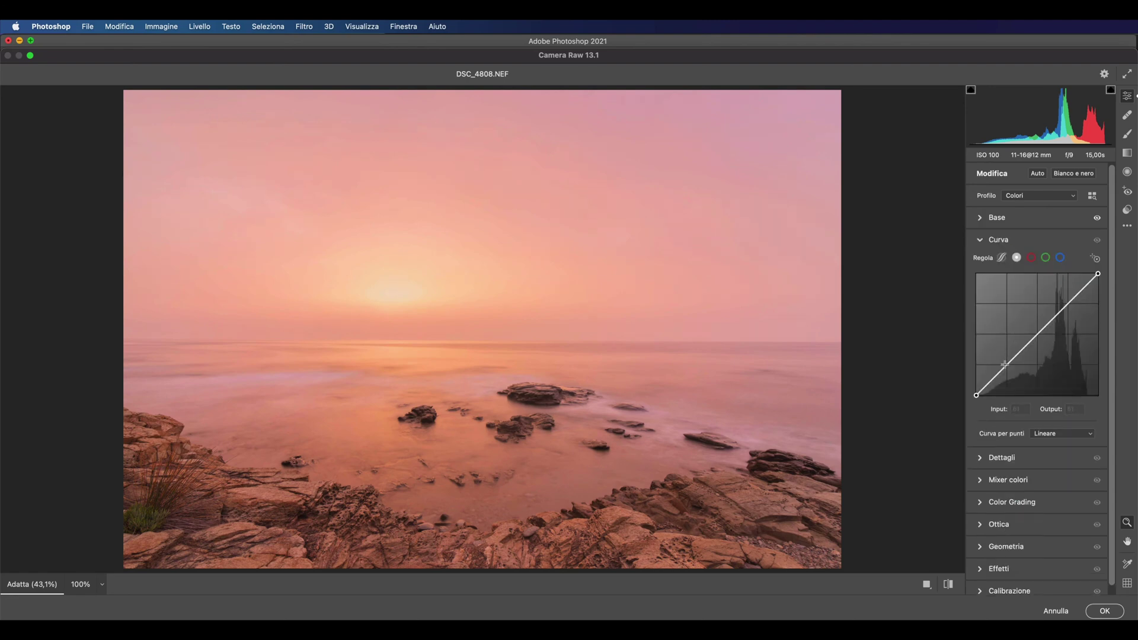
drag(1005, 365, 1012, 370)
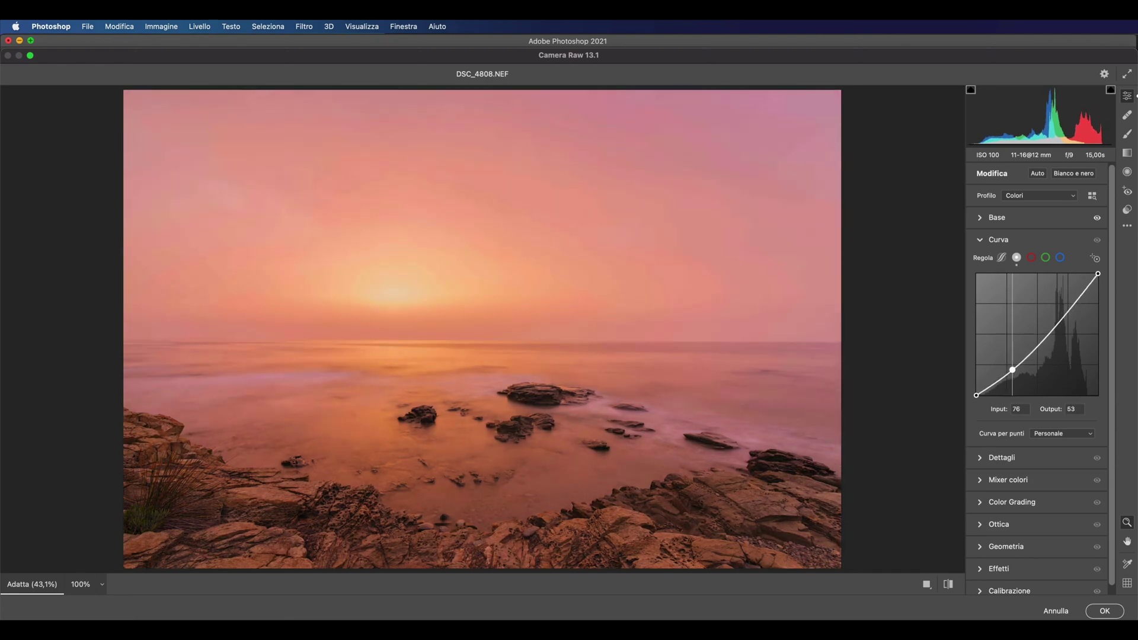
drag(1068, 308, 1070, 307)
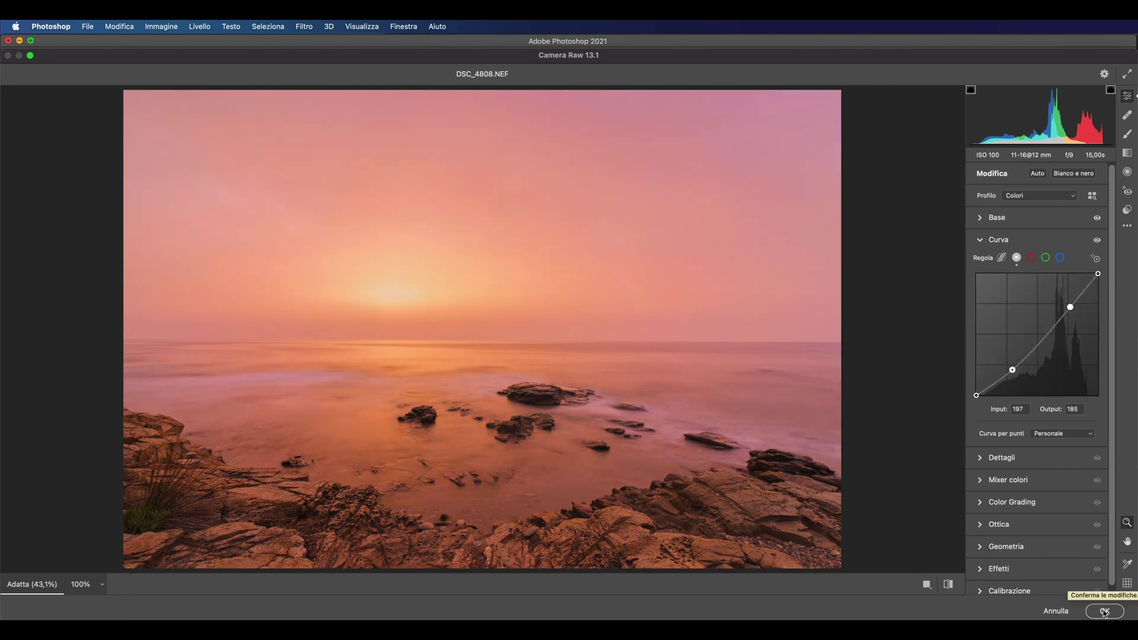
click(1104, 612)
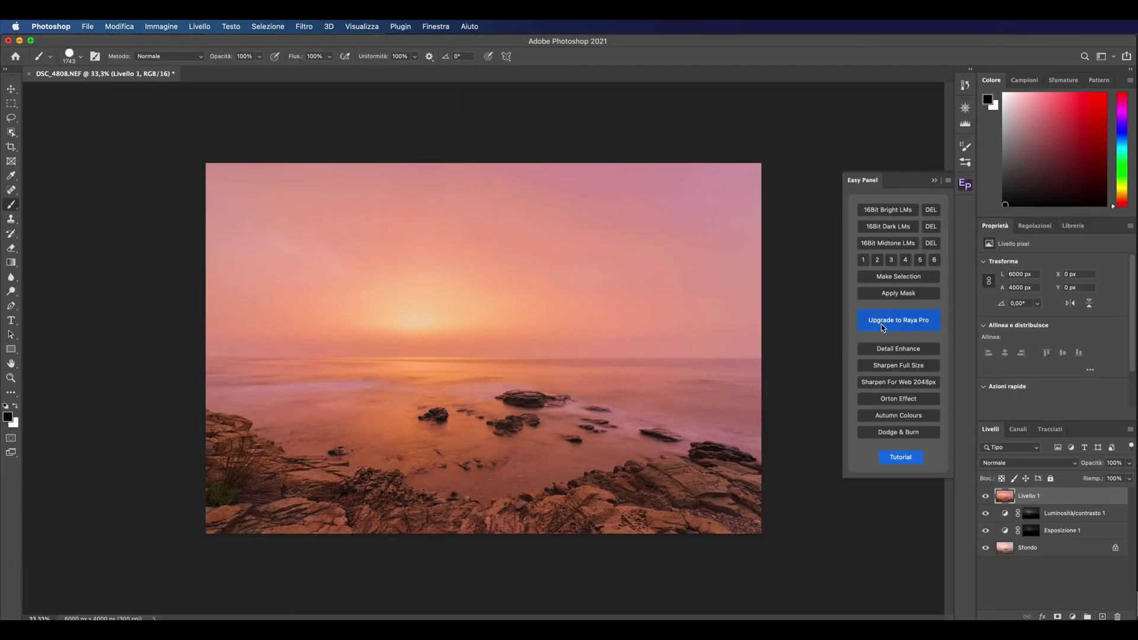
Generate luminosity masks, preview masks 2 and 3, and apply mask 3 to a new Livello 1
click(897, 210)
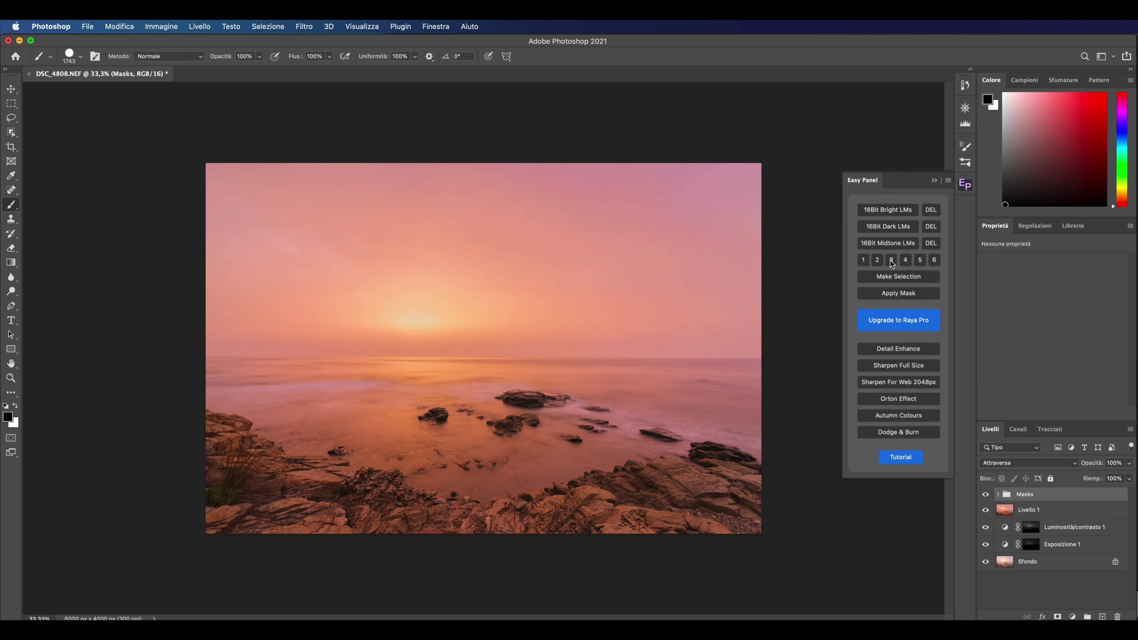
click(891, 260)
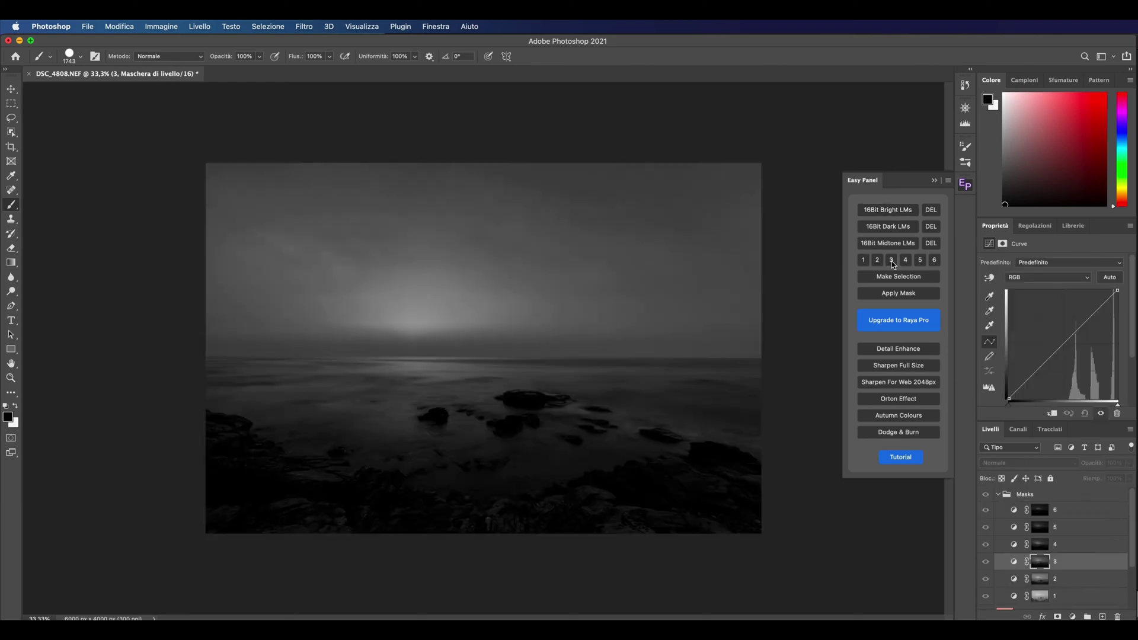
click(880, 261)
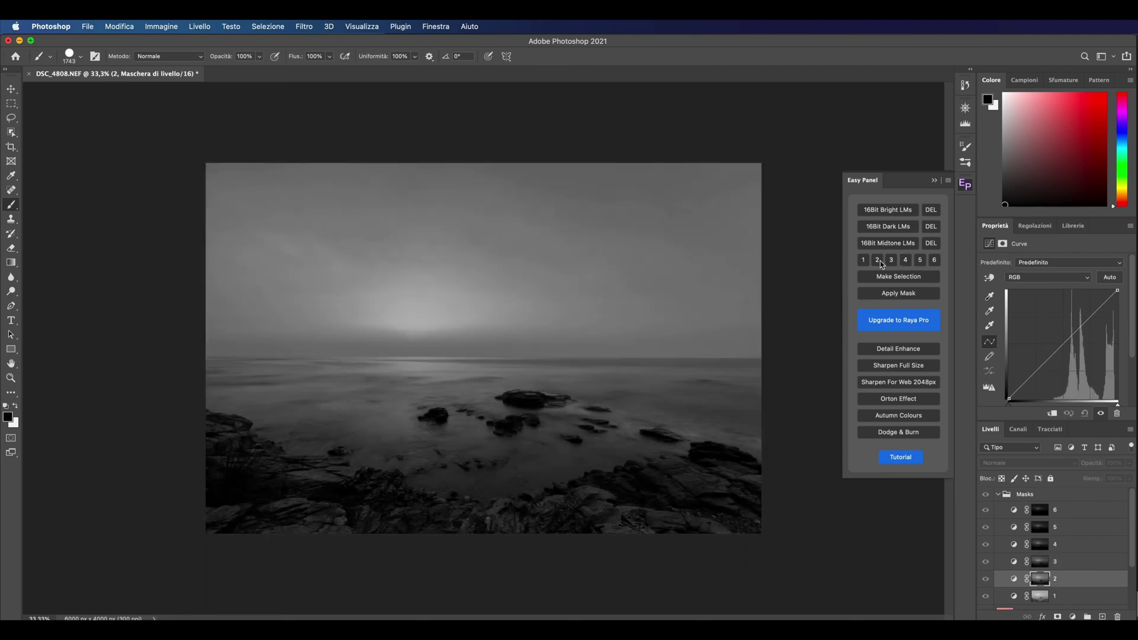
click(893, 261)
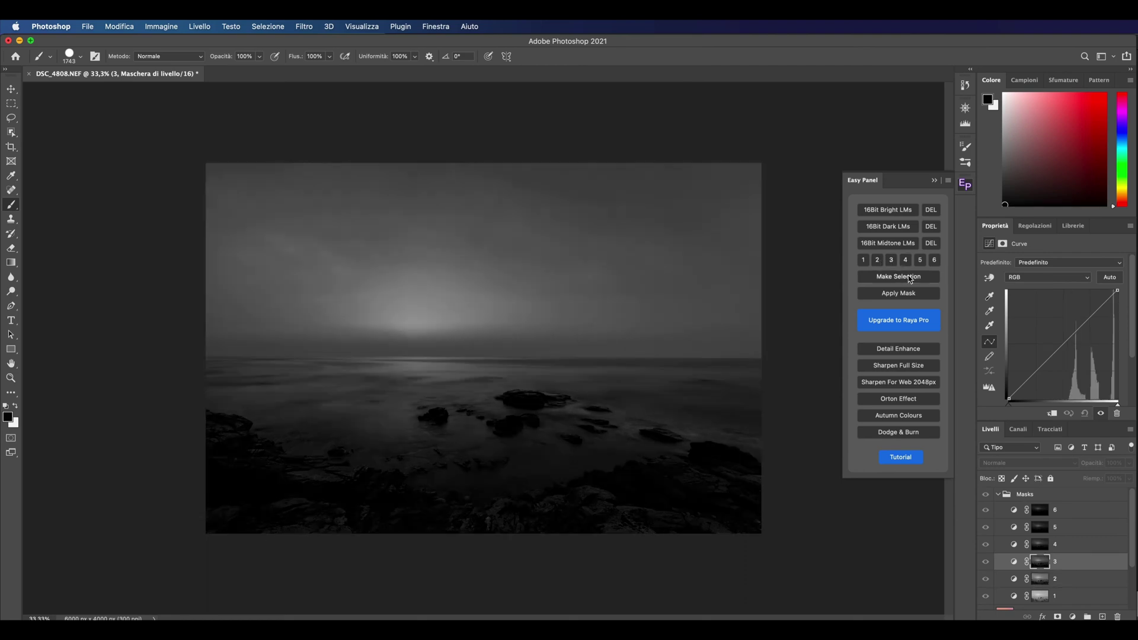
click(902, 294)
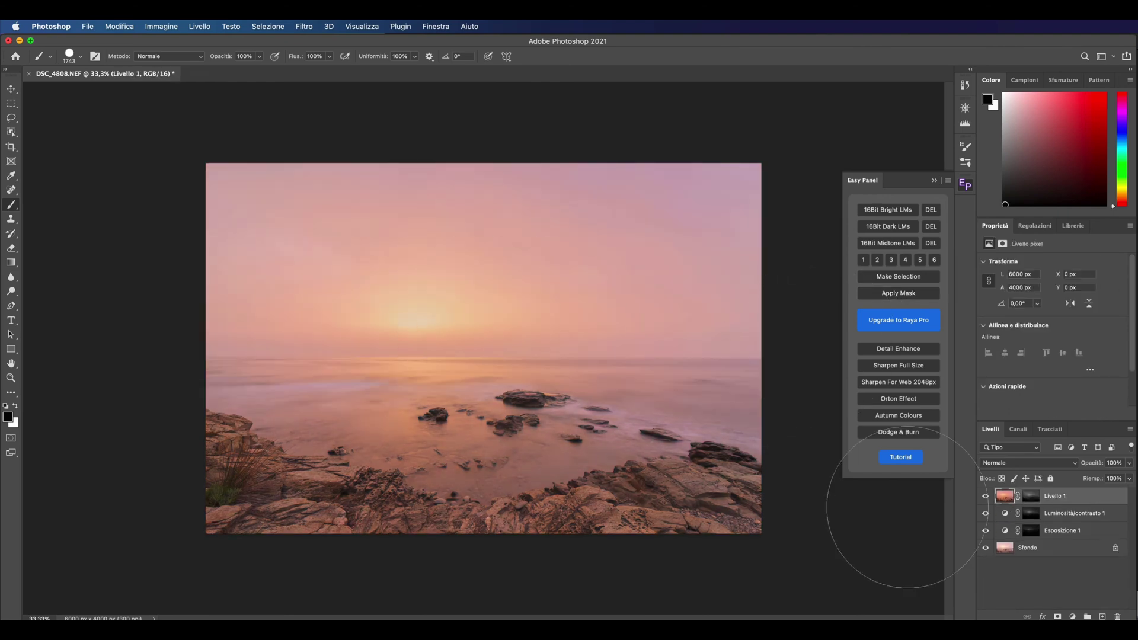
click(985, 496)
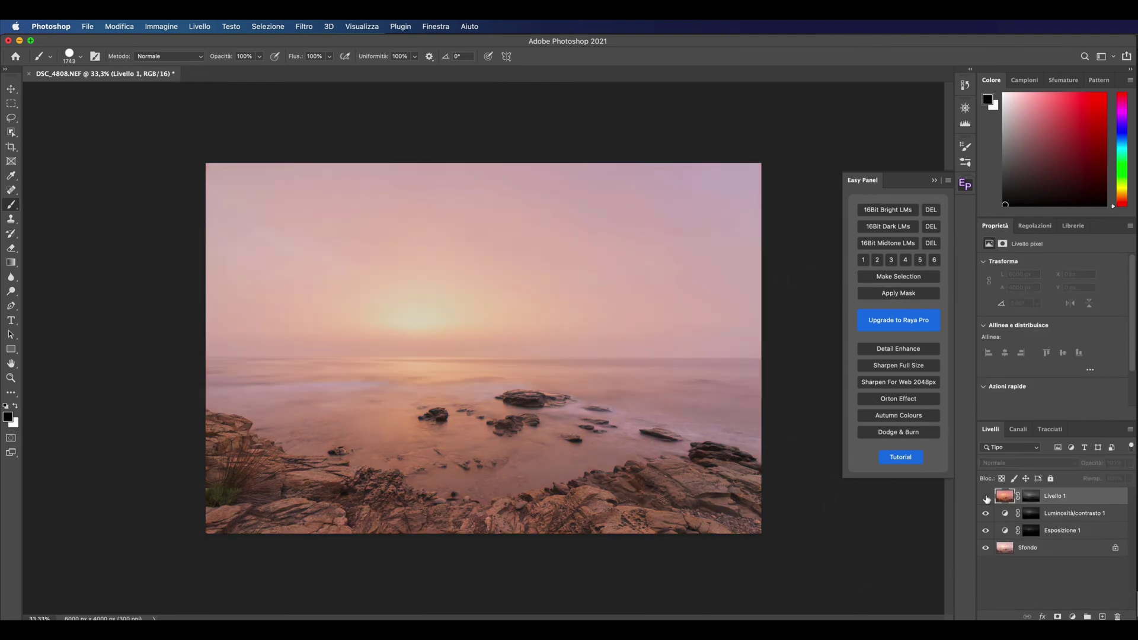
click(986, 497)
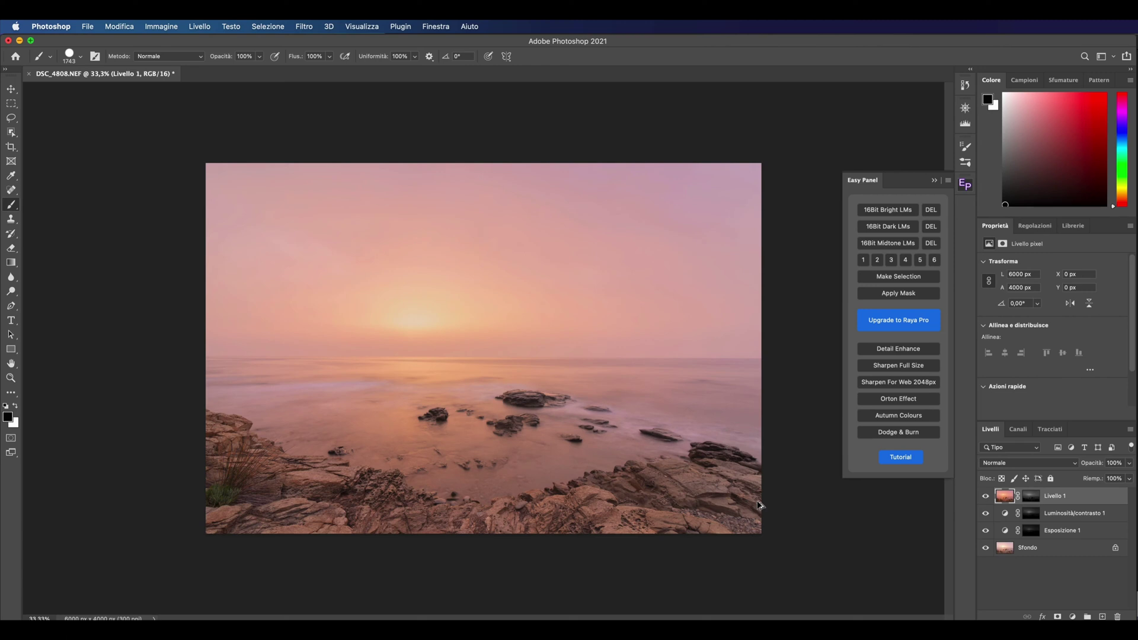
Stamp visible layers into a new Livello 2 and open Camera Raw on it
key(super+alt+shift+e)
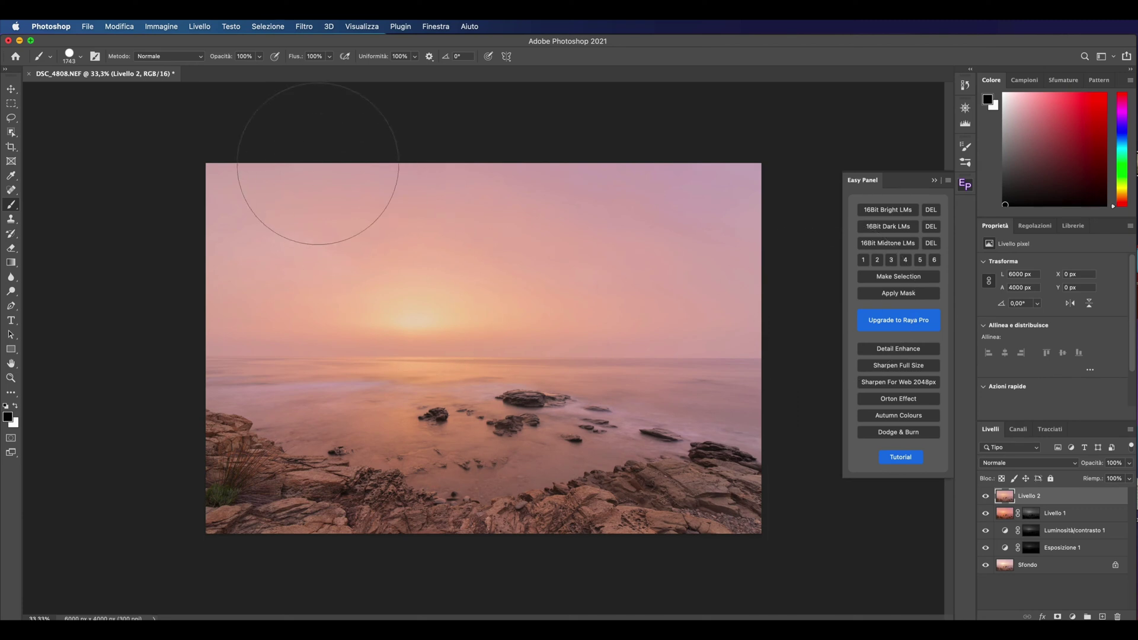
click(306, 27)
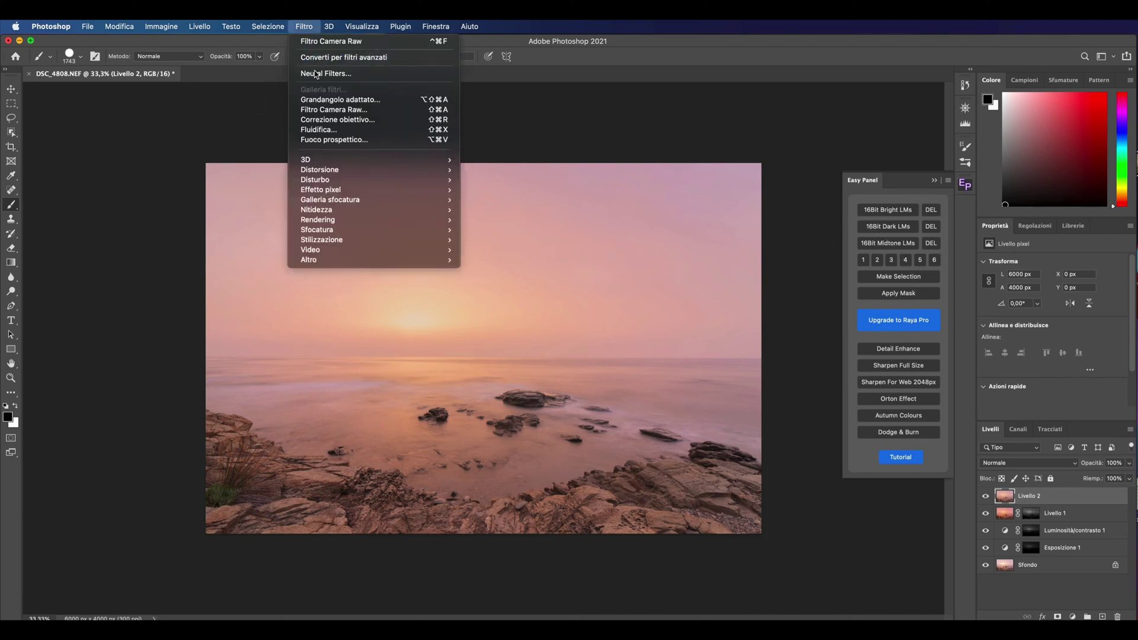
click(314, 109)
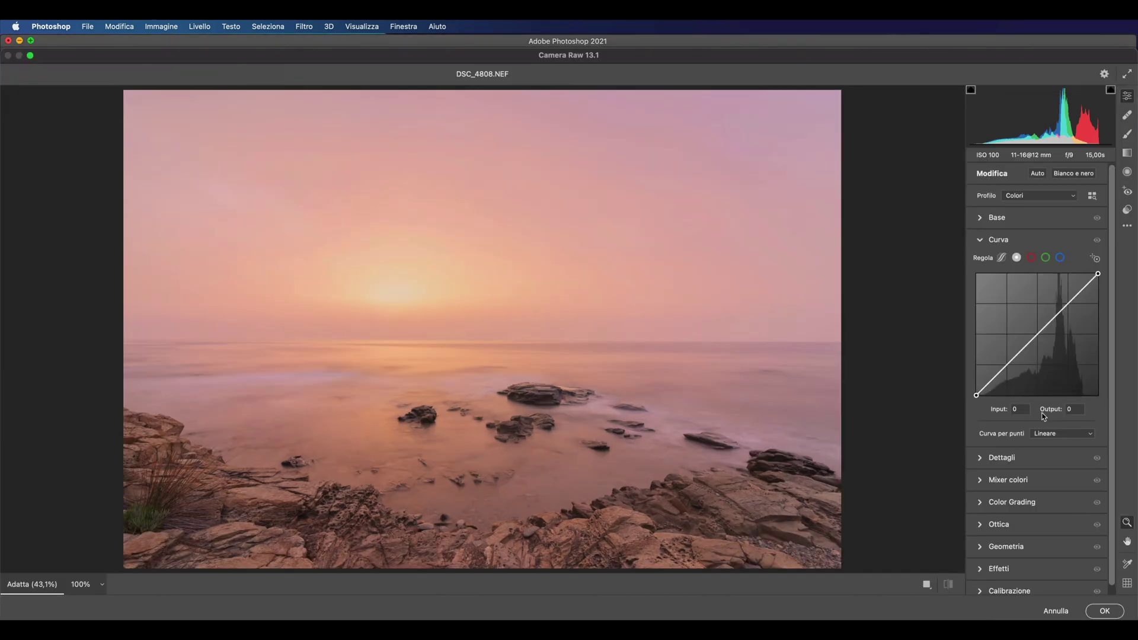
Set exposure +0.10, highlights +27, shadows +42, whites +24, texture +18, clarity +14, vibrance +14
click(997, 219)
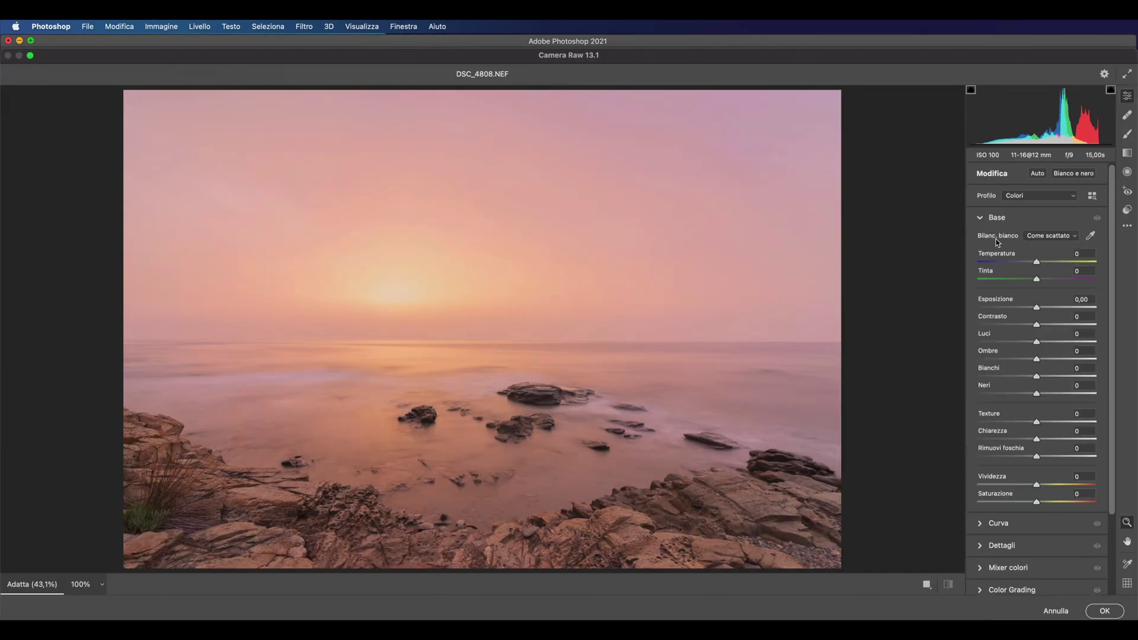
click(1052, 343)
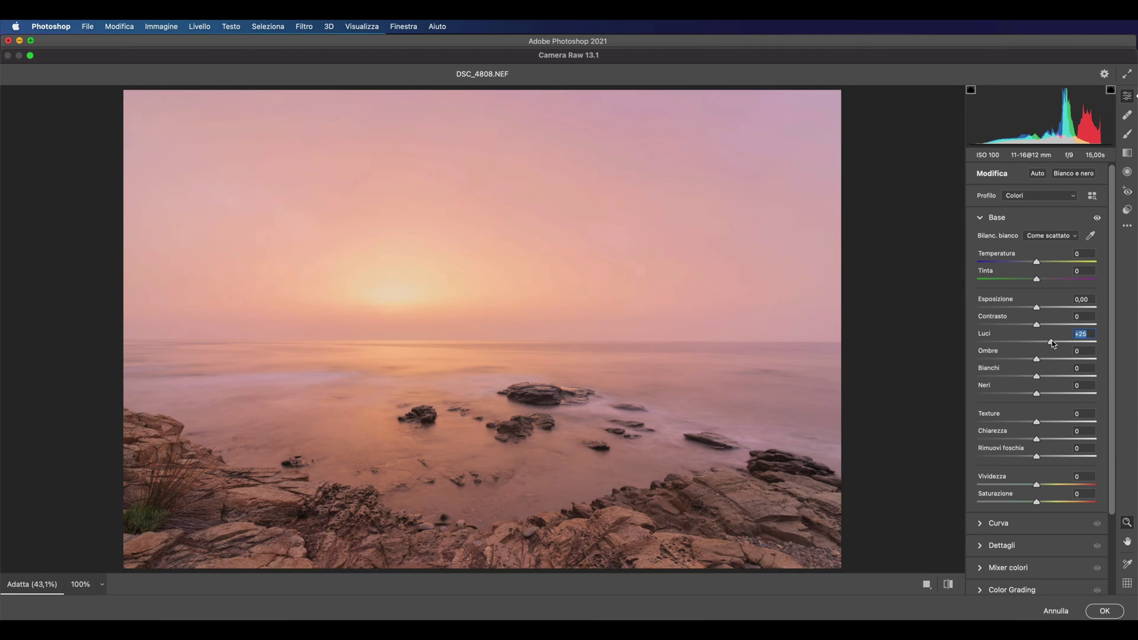
drag(1052, 344, 1038, 310)
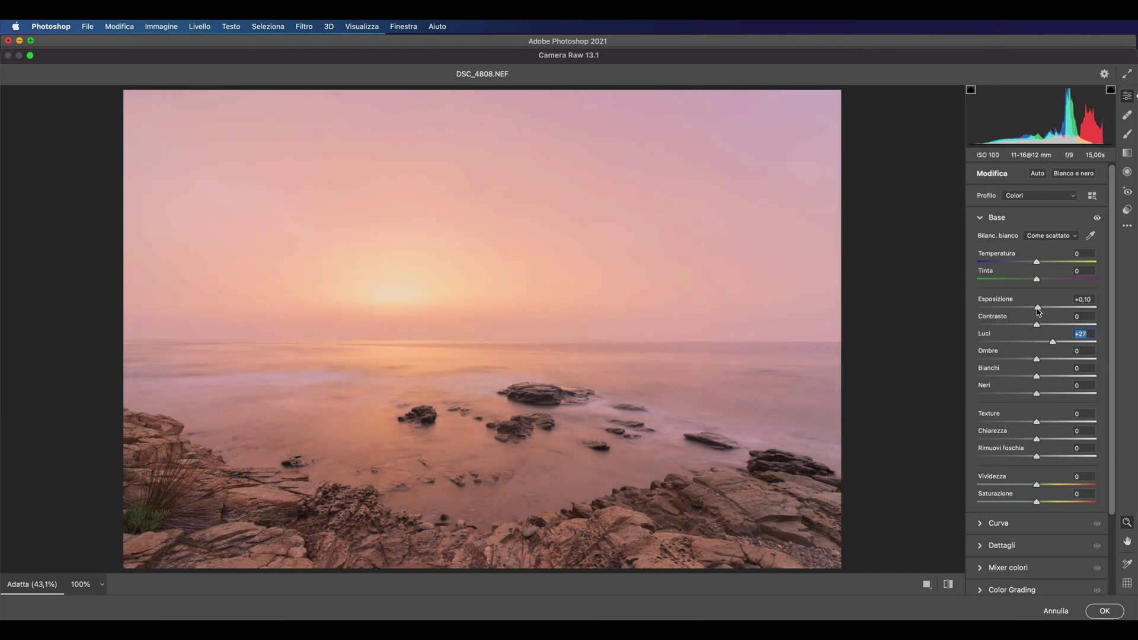
drag(1036, 376, 1050, 376)
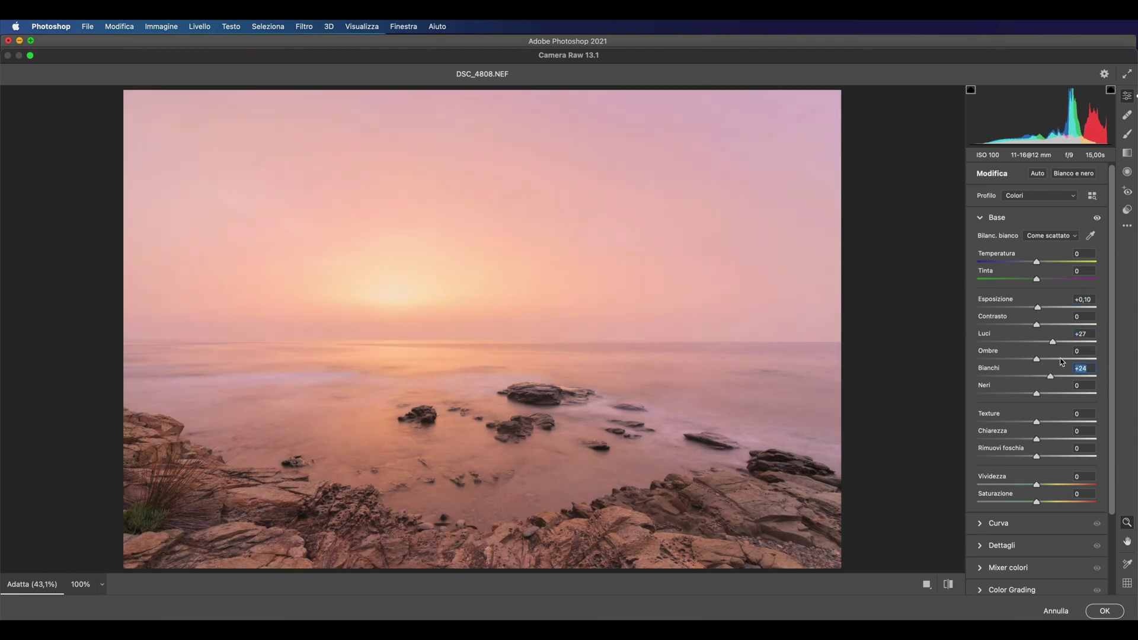
click(1061, 359)
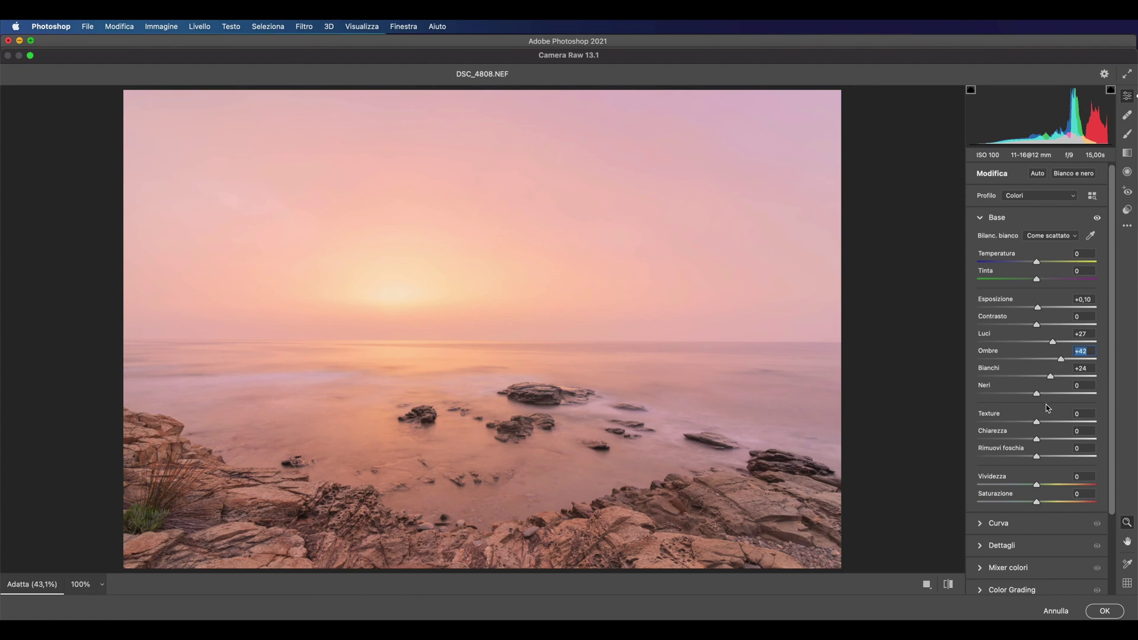
click(1047, 421)
click(1045, 438)
click(1047, 485)
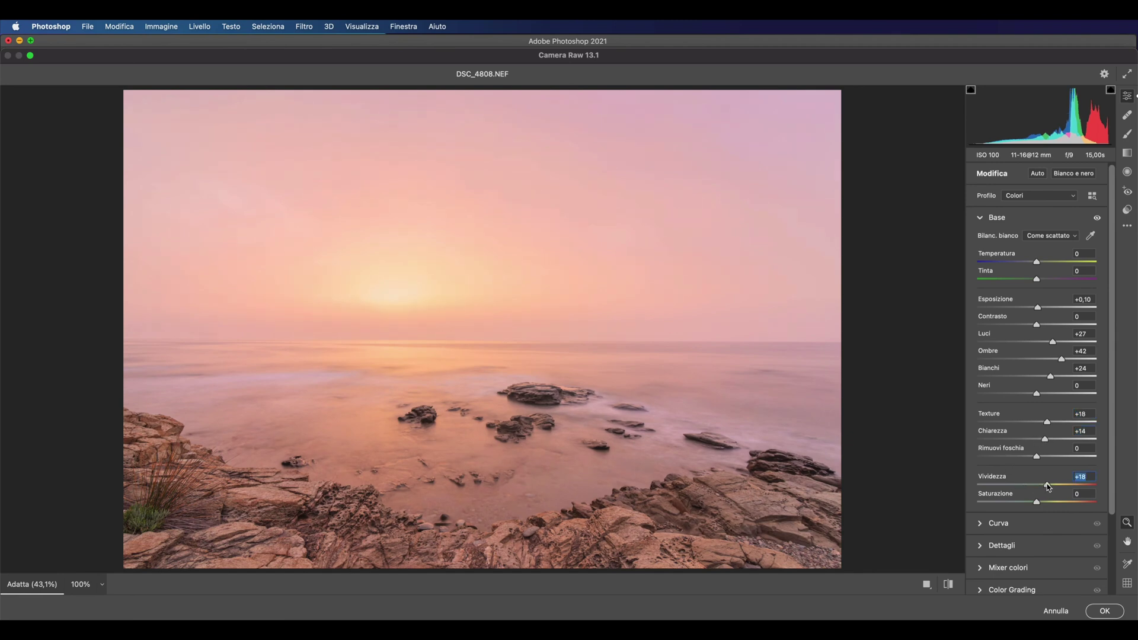
drag(1047, 485, 1045, 485)
Add a gentle S-curve with a lowered shadow point and raised highlight point, then apply
click(1022, 525)
click(1009, 366)
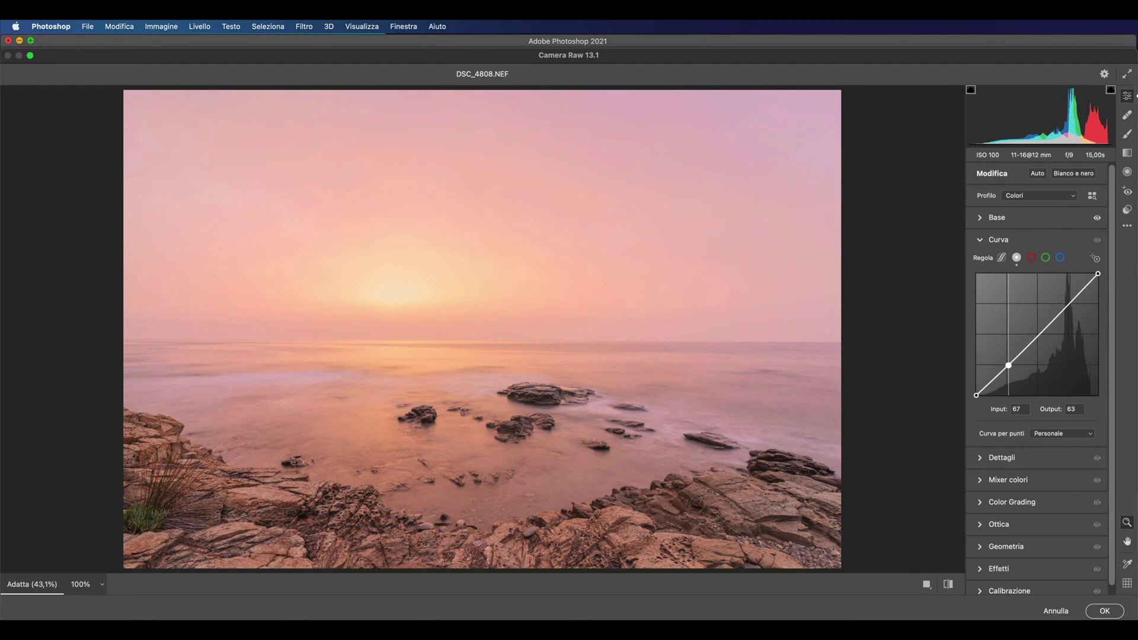
drag(1009, 366, 1007, 367)
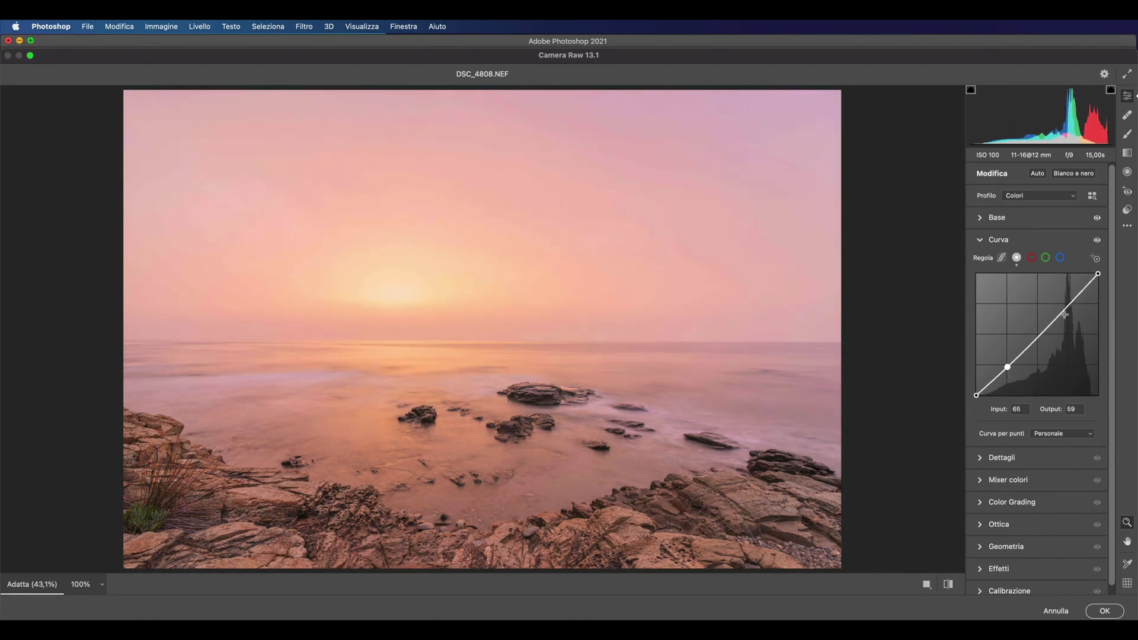
drag(1065, 315, 1057, 309)
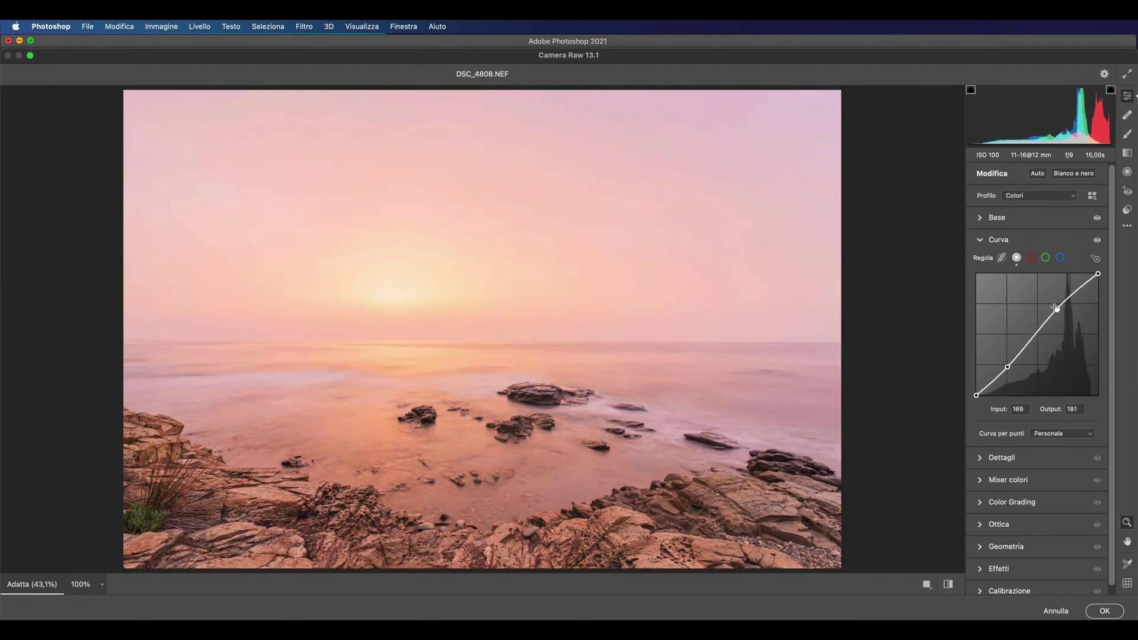
drag(1007, 367, 1008, 368)
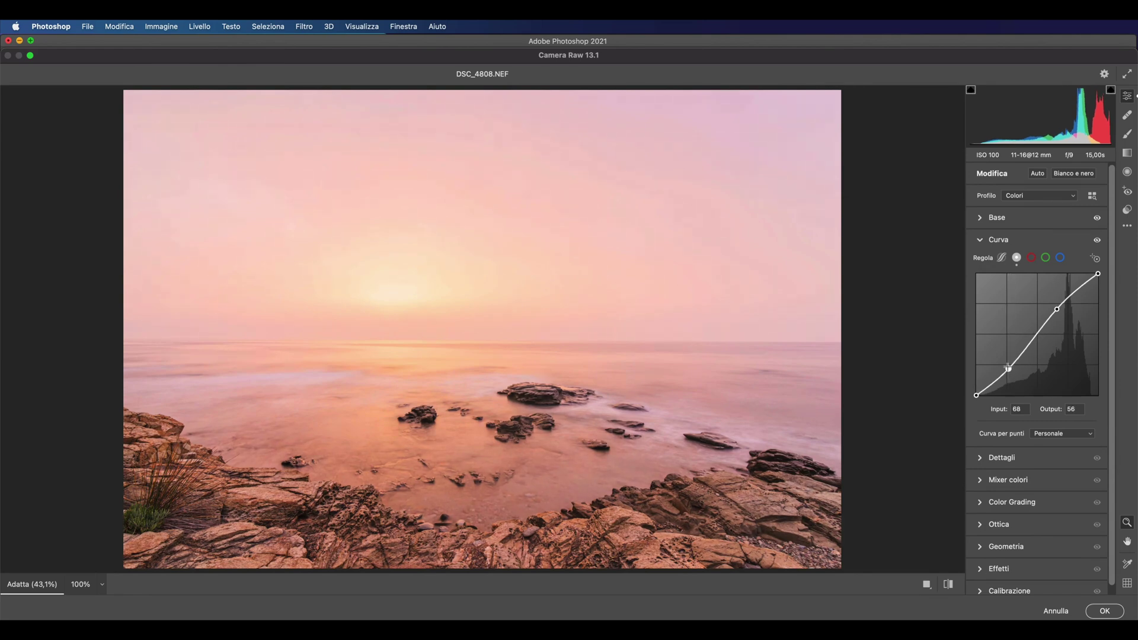
drag(1007, 368, 1006, 366)
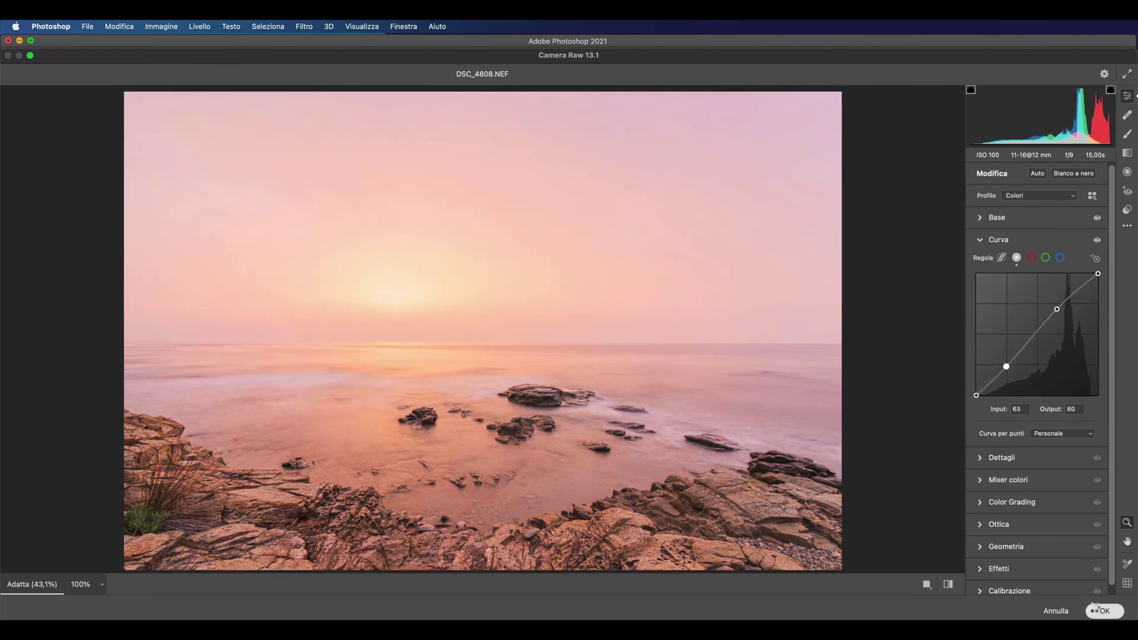
click(1096, 611)
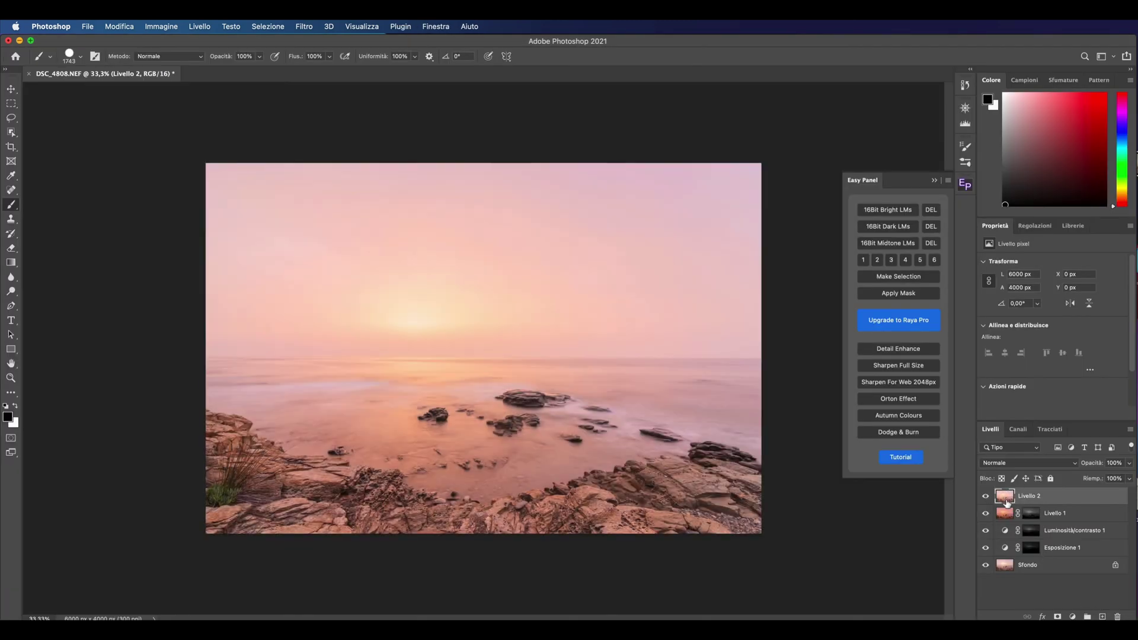
Generate dark luminosity masks, compare masks 1–4, and apply mask 2 to Livello 2
click(886, 226)
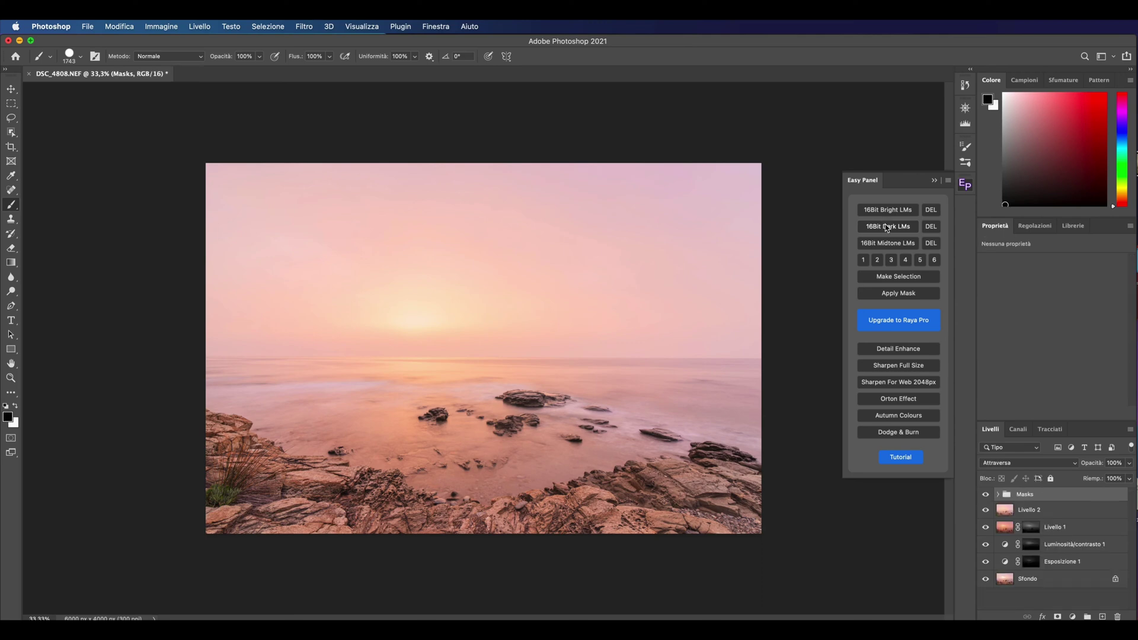
click(865, 257)
click(879, 262)
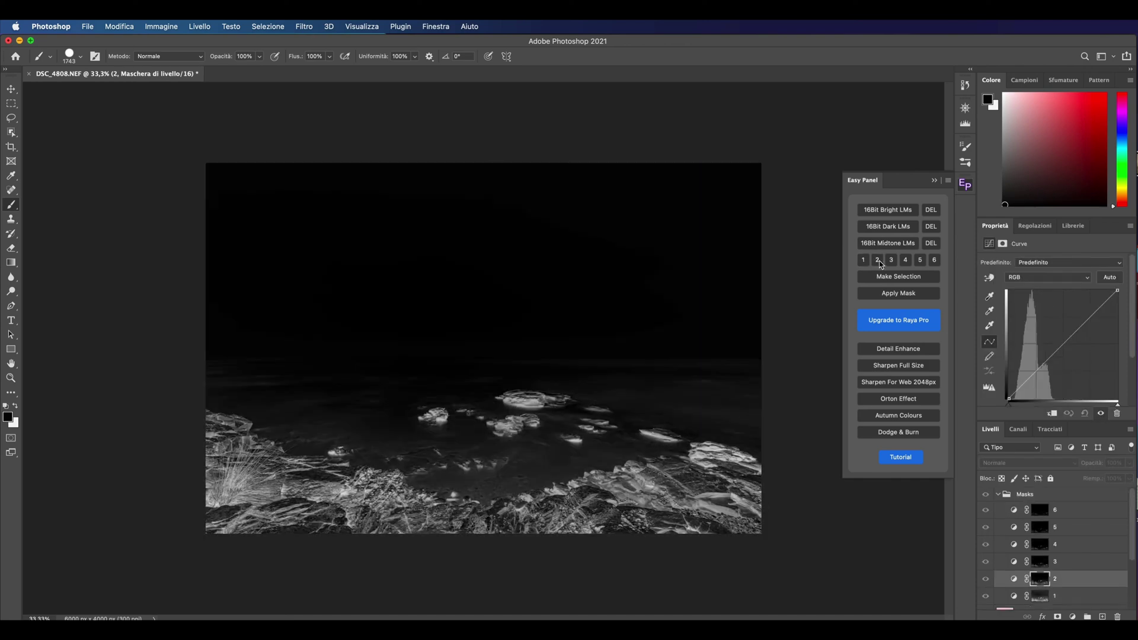
click(892, 261)
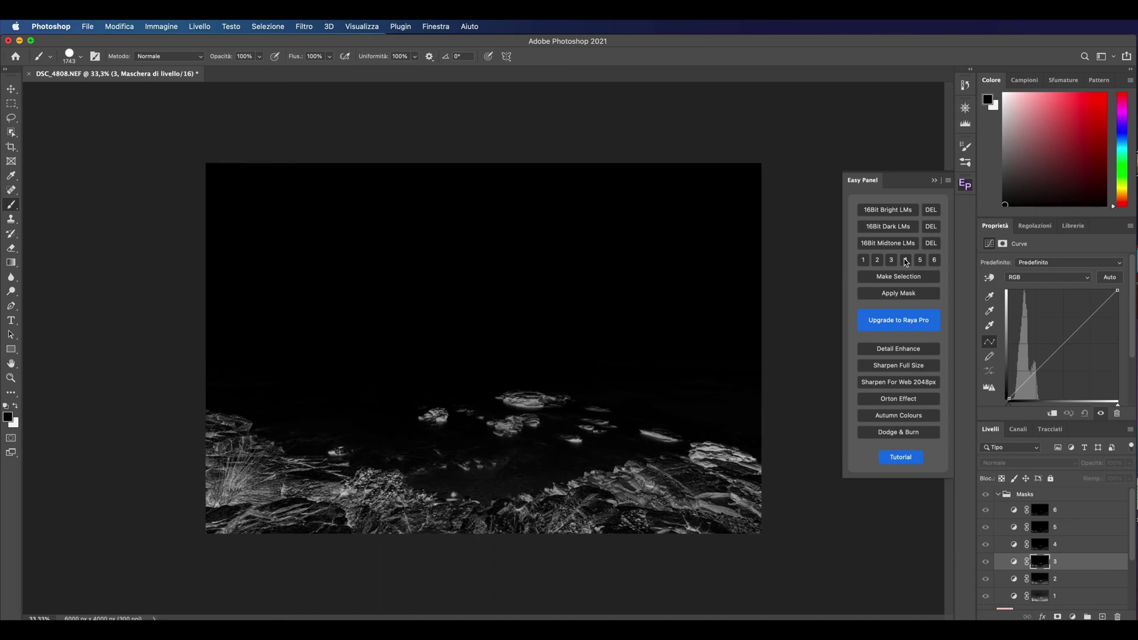
click(906, 260)
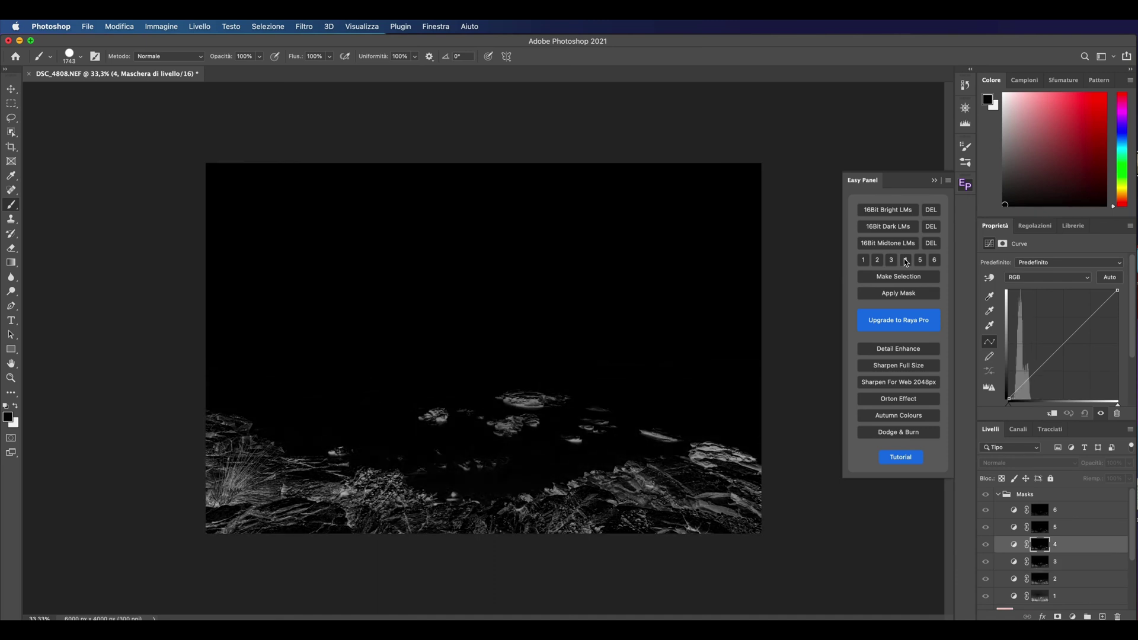
click(892, 261)
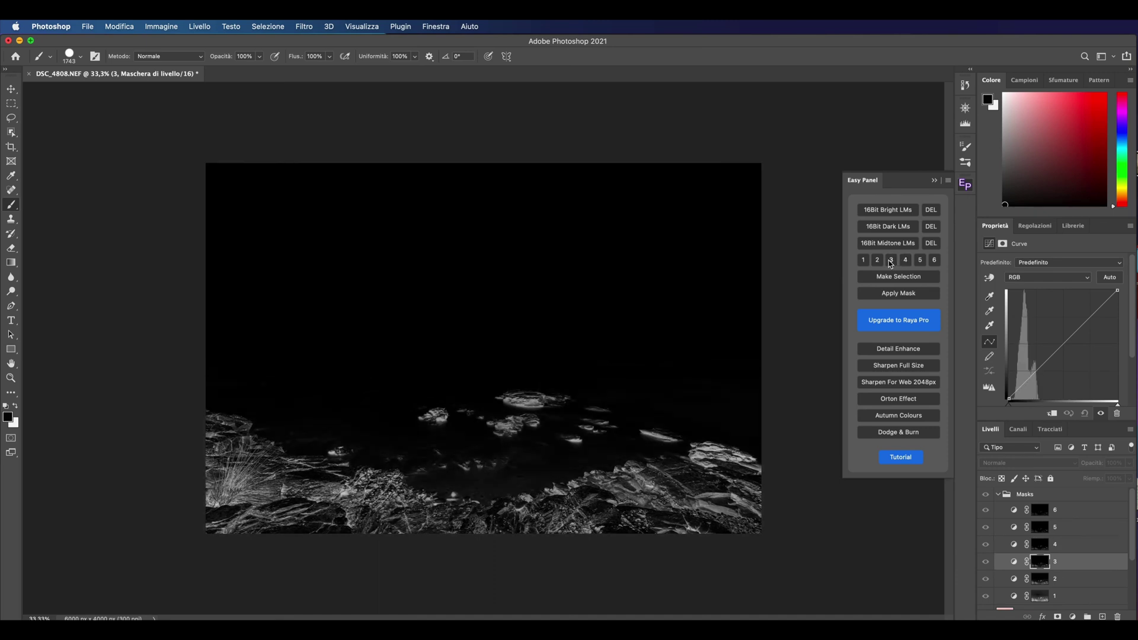
click(878, 260)
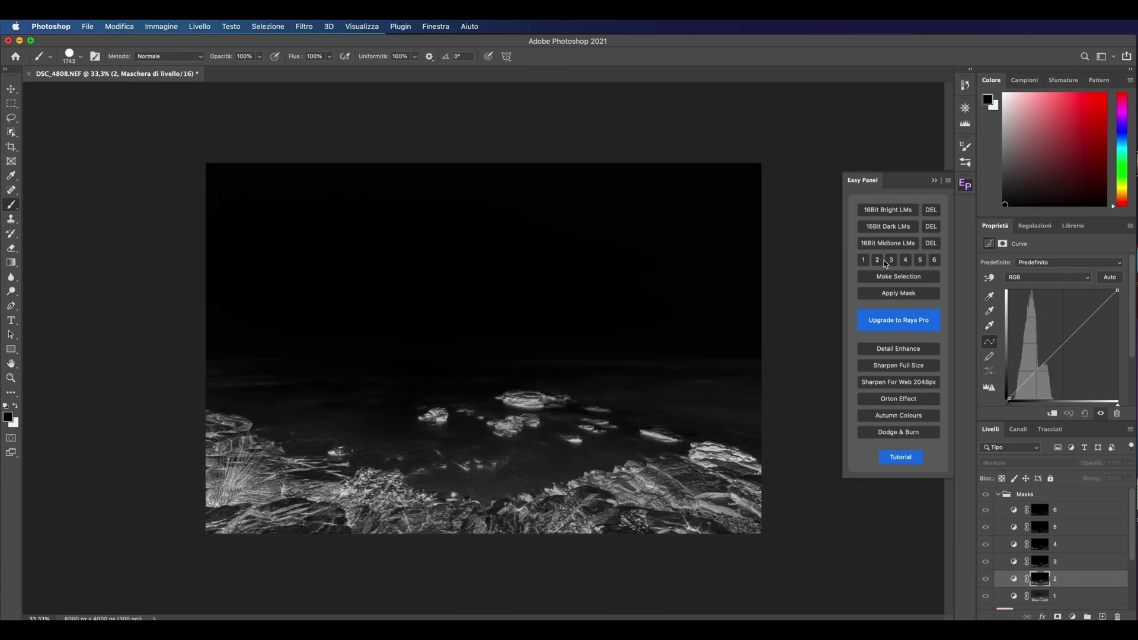
click(892, 262)
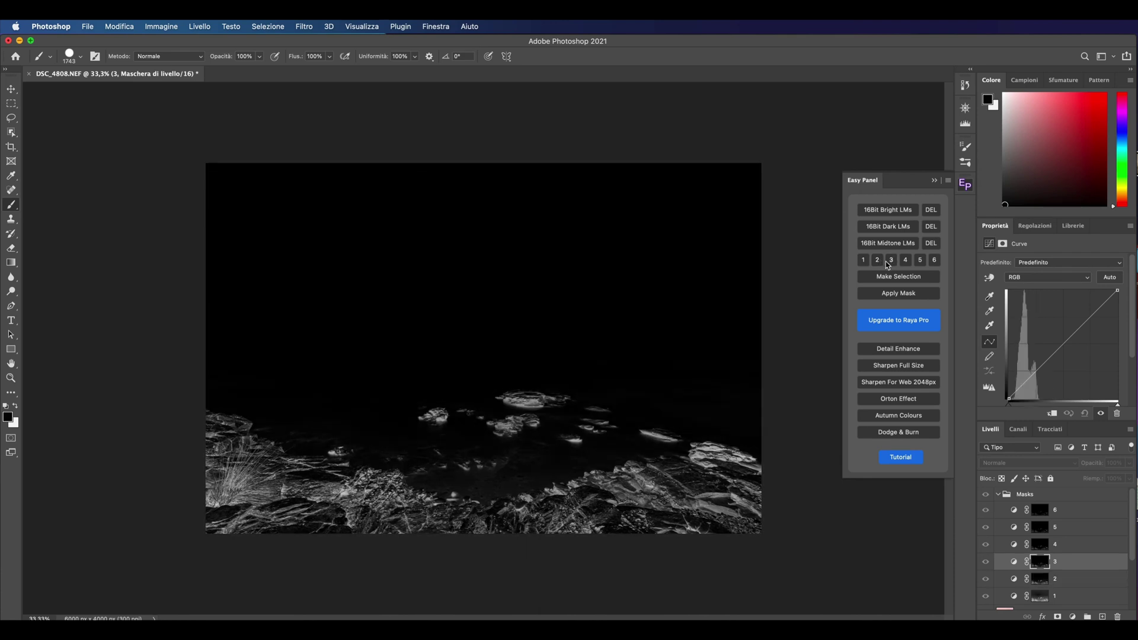
click(880, 261)
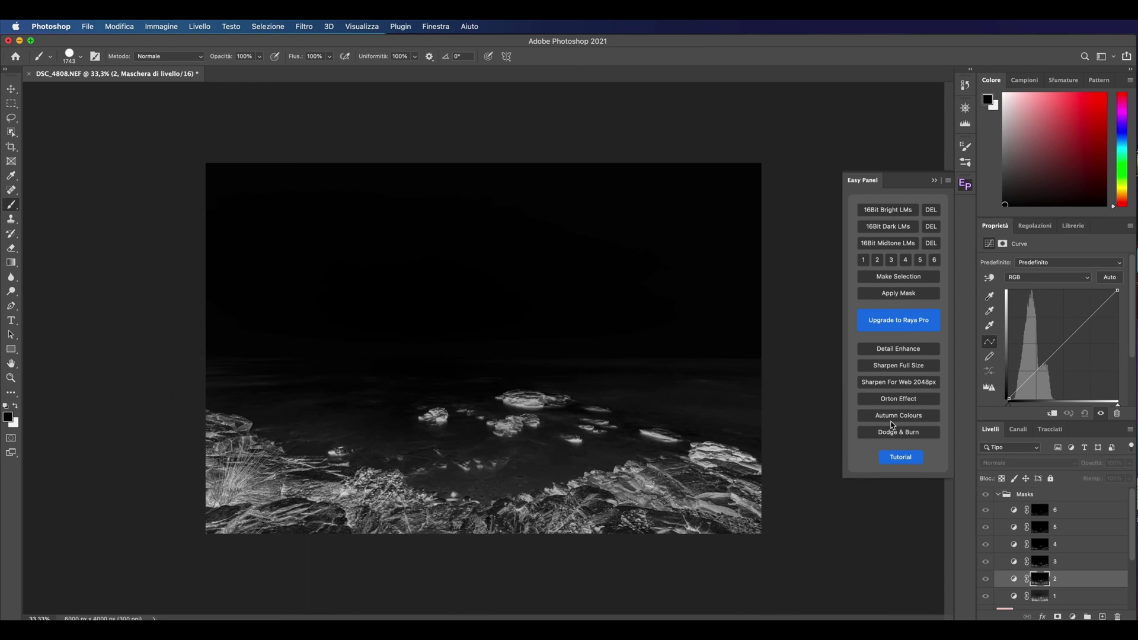
click(893, 296)
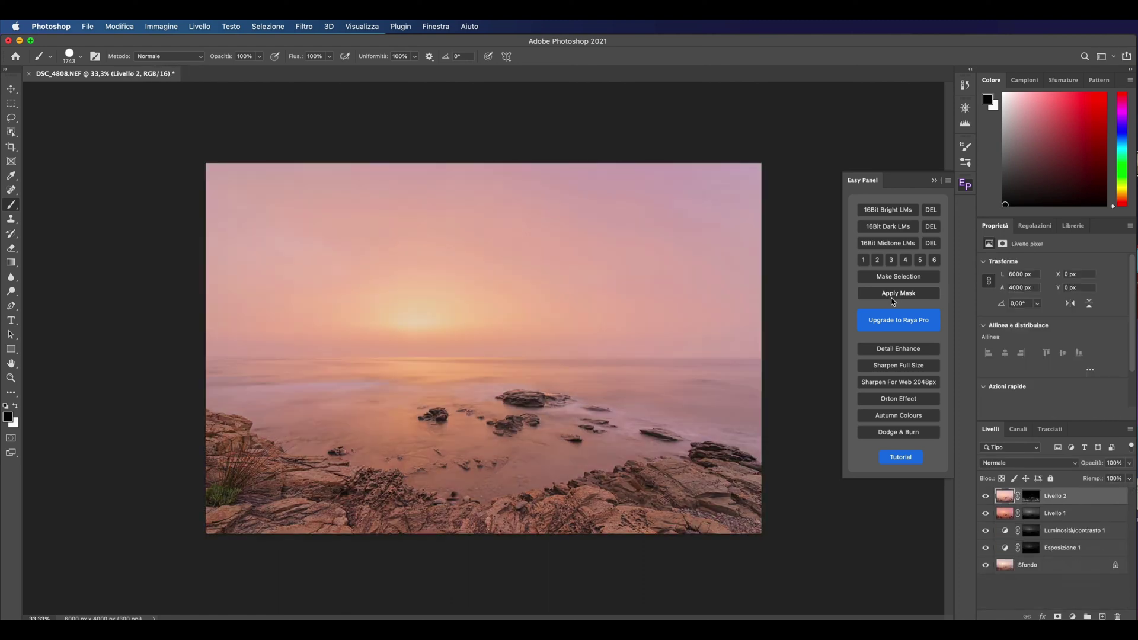
click(985, 498)
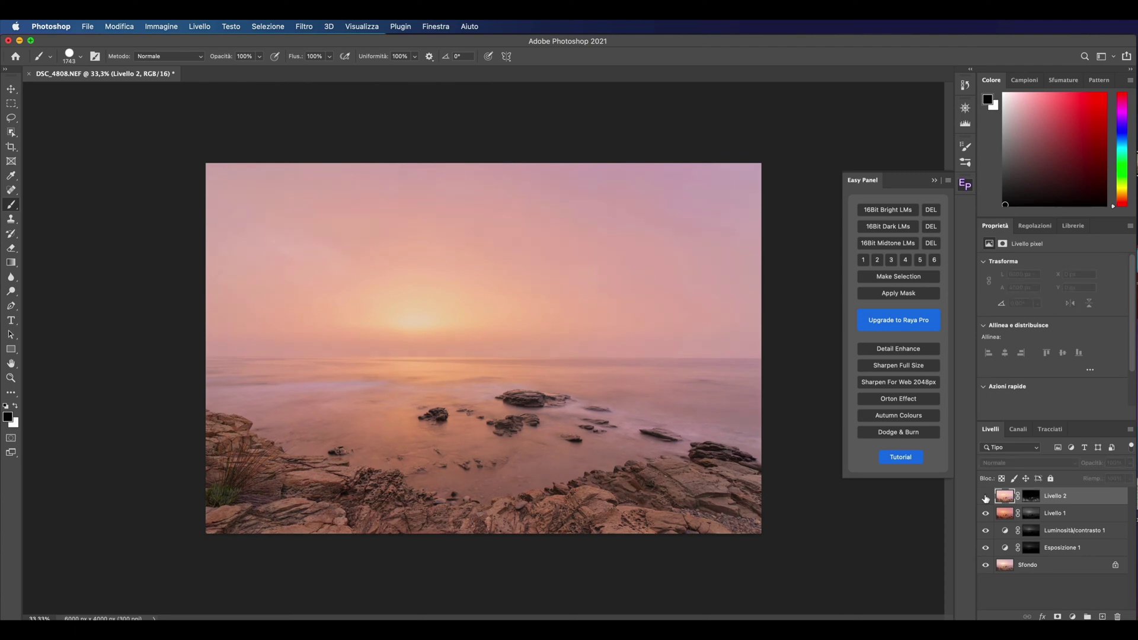
click(986, 496)
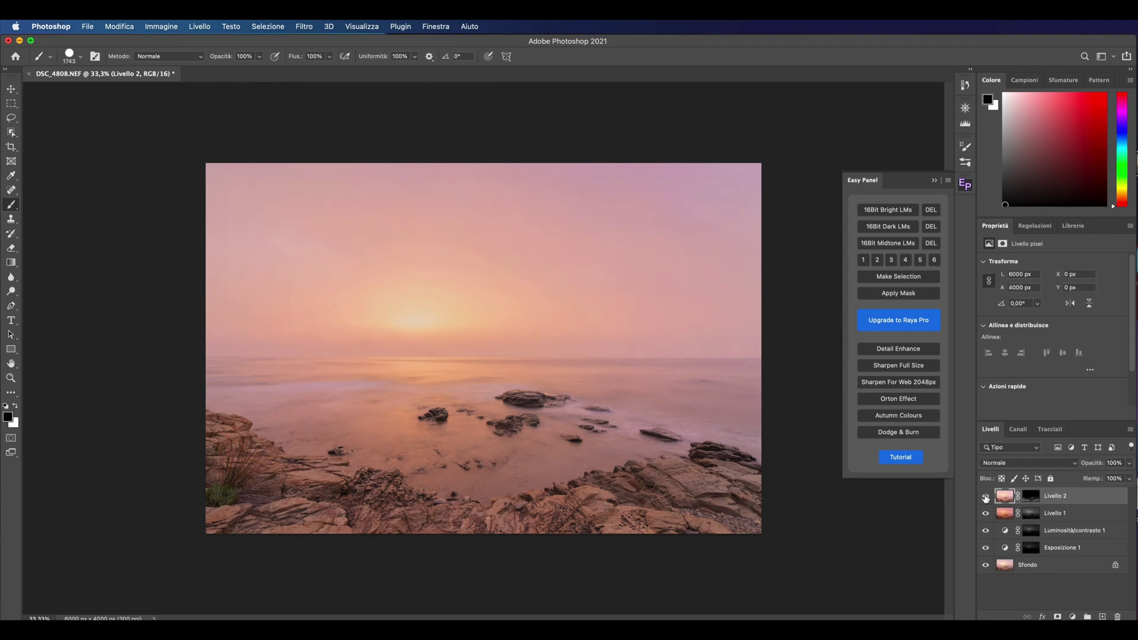
click(985, 498)
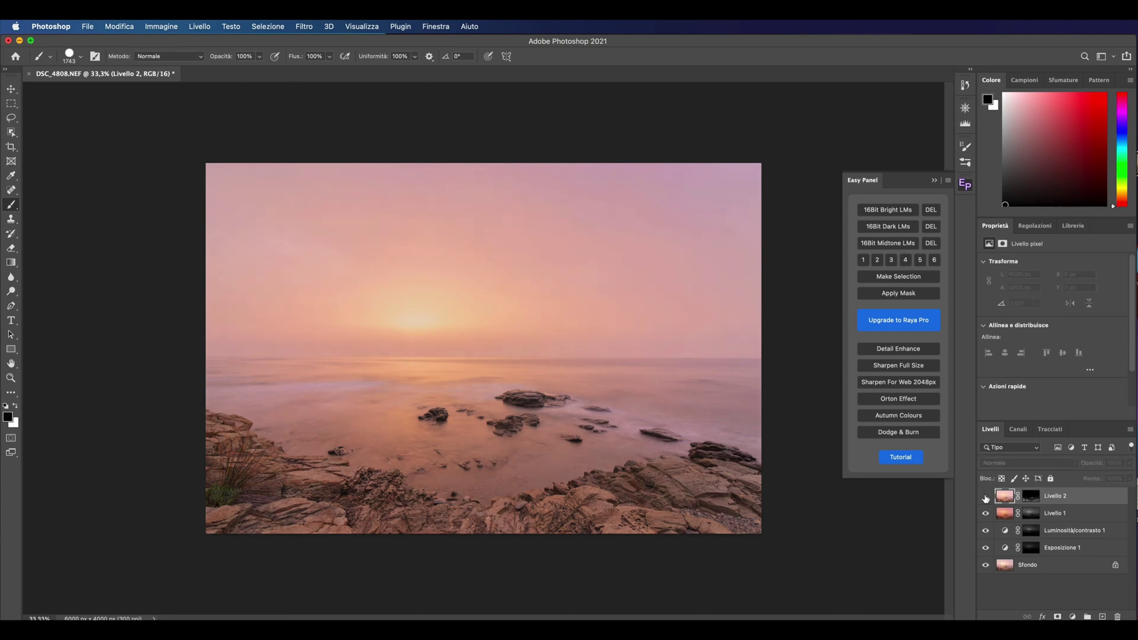
click(985, 498)
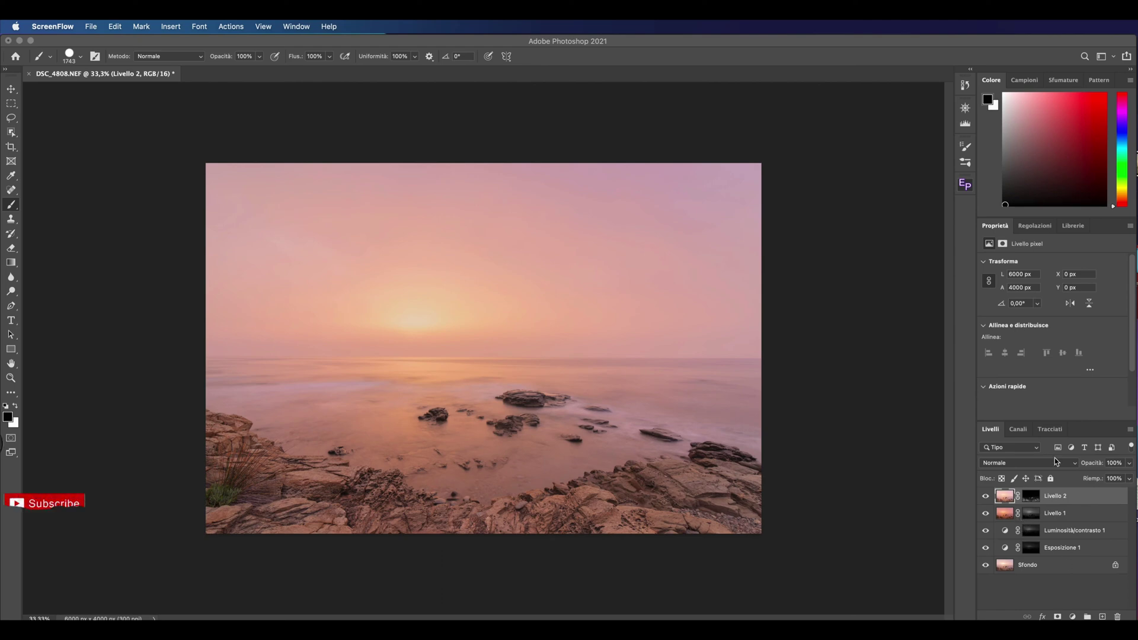
click(1031, 227)
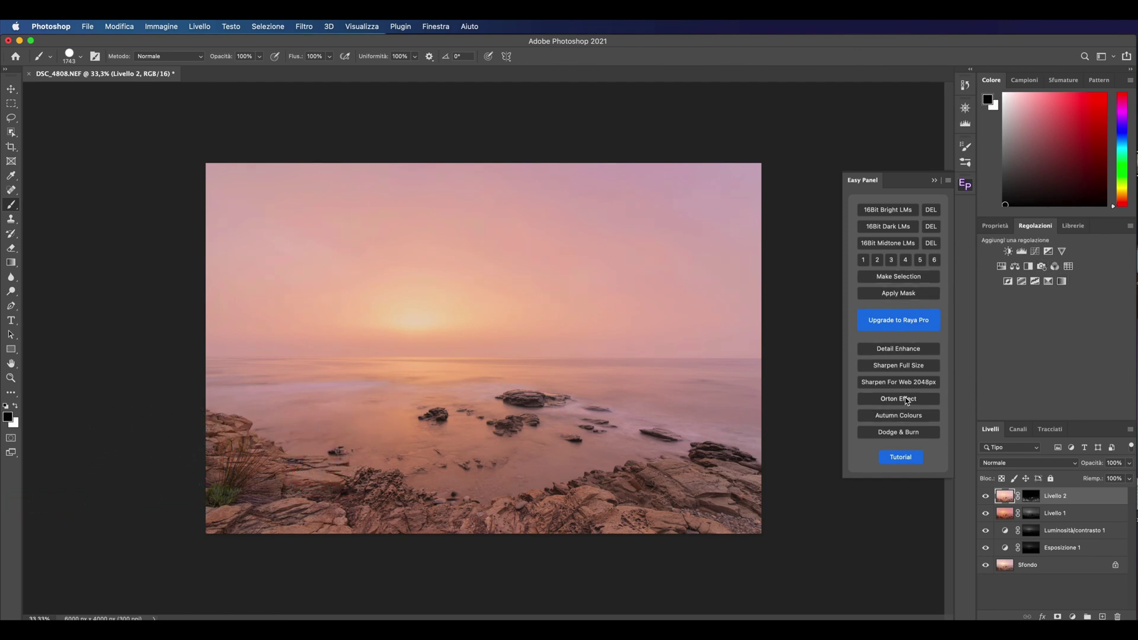
Run Sharpen Full Size and confirm the 2.8-pixel High Pass radius
click(899, 366)
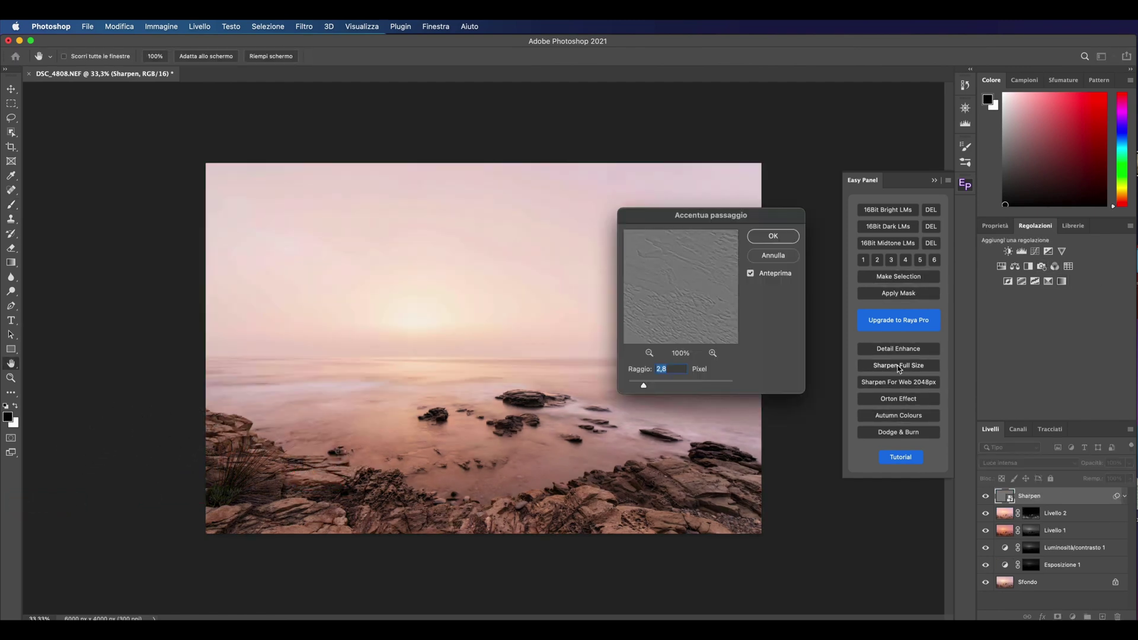
click(769, 237)
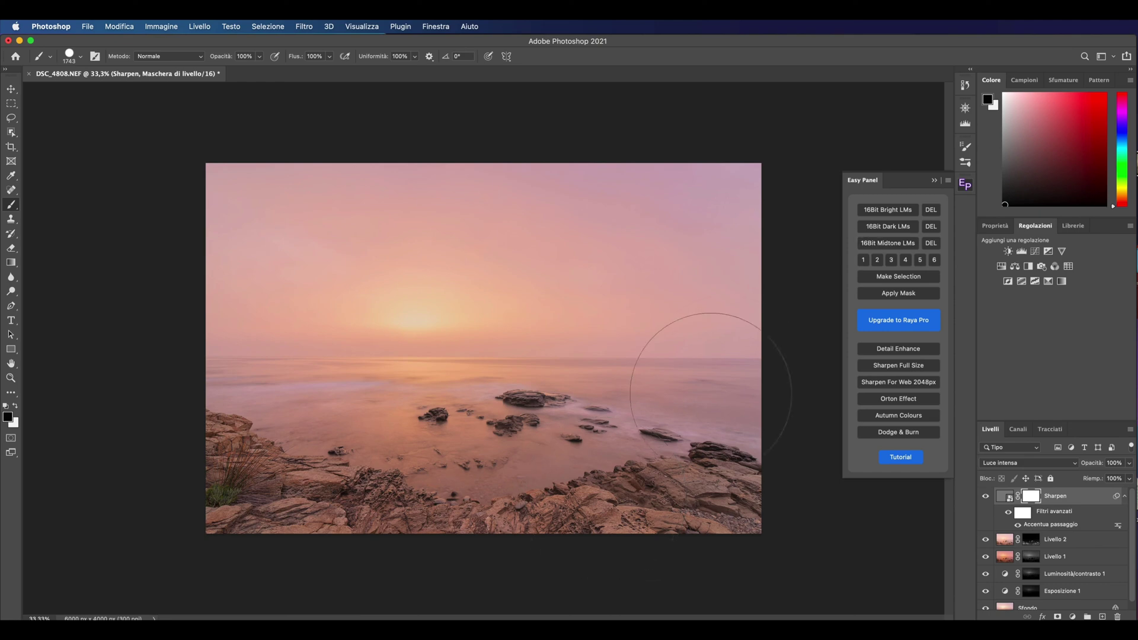
Zoom in on the rocks and delete the Sharpen layer's existing mask
click(11, 378)
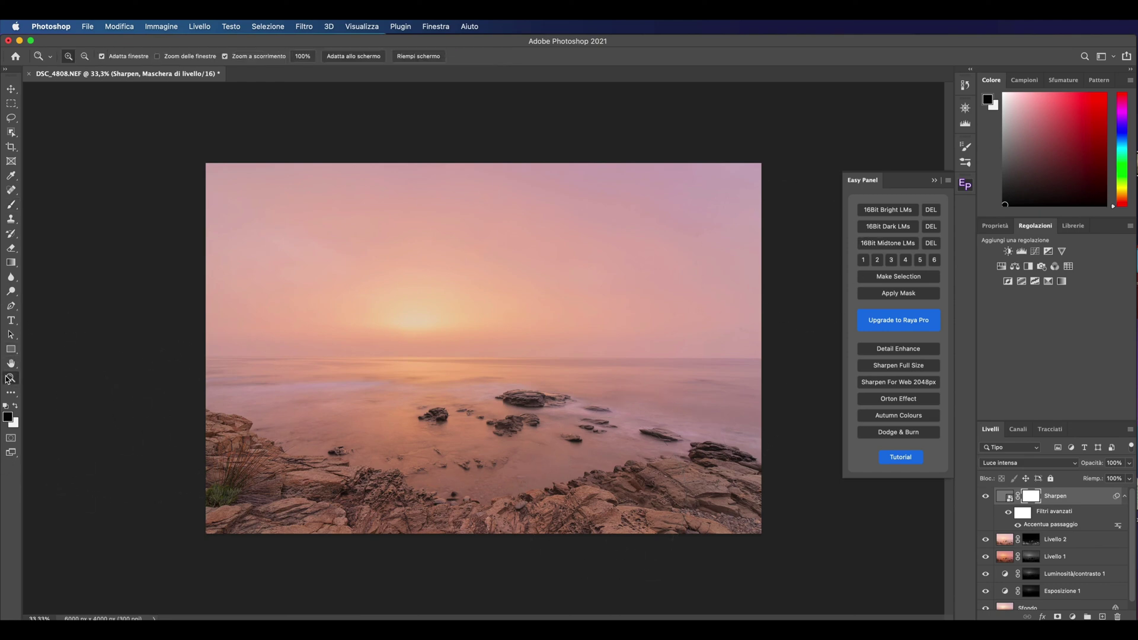
click(369, 489)
click(364, 488)
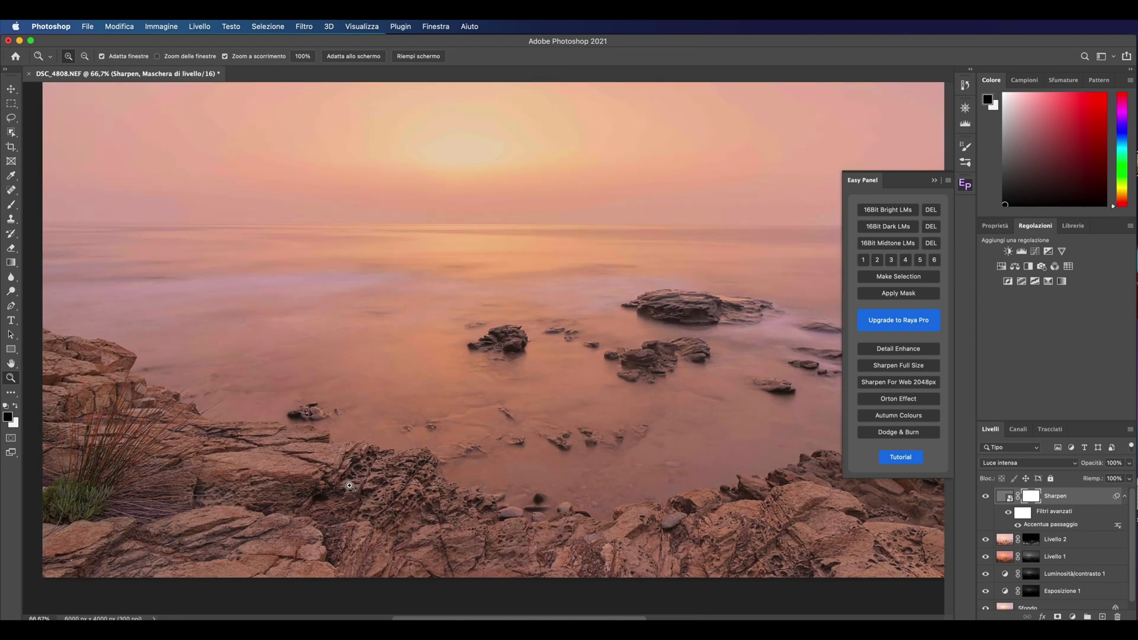
scroll(313, 477, right, 1)
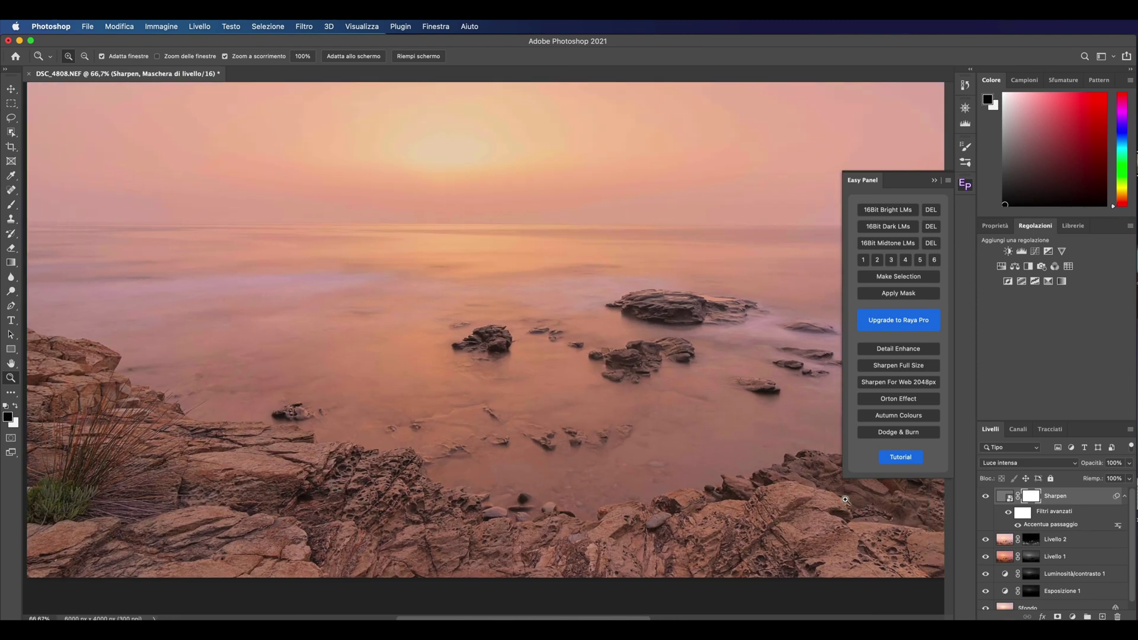
right_click(1031, 495)
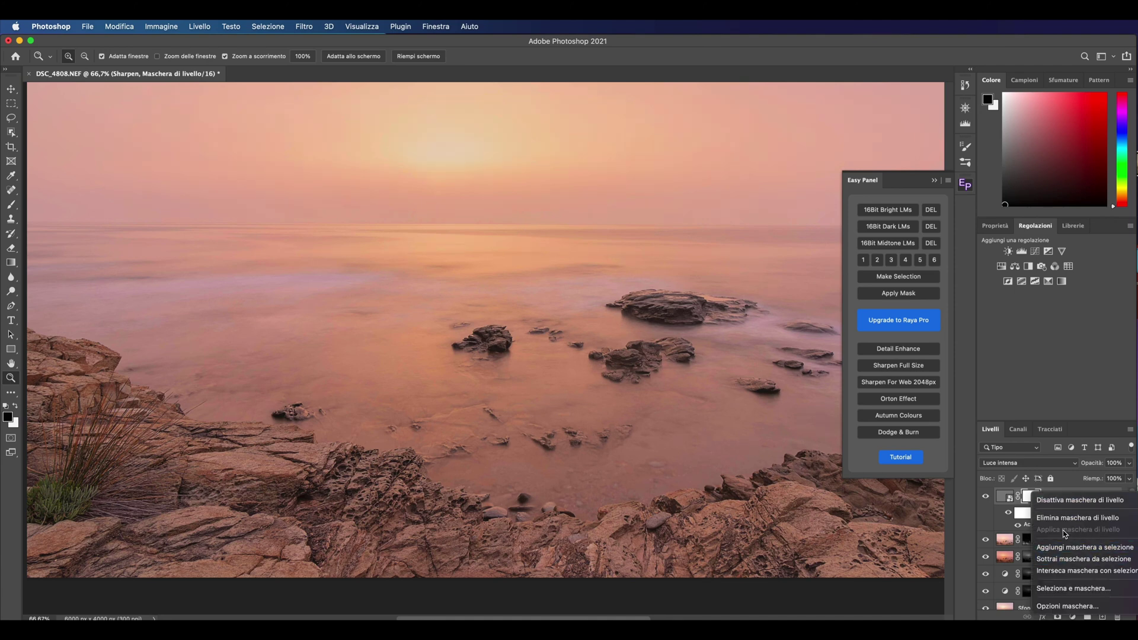
click(1067, 518)
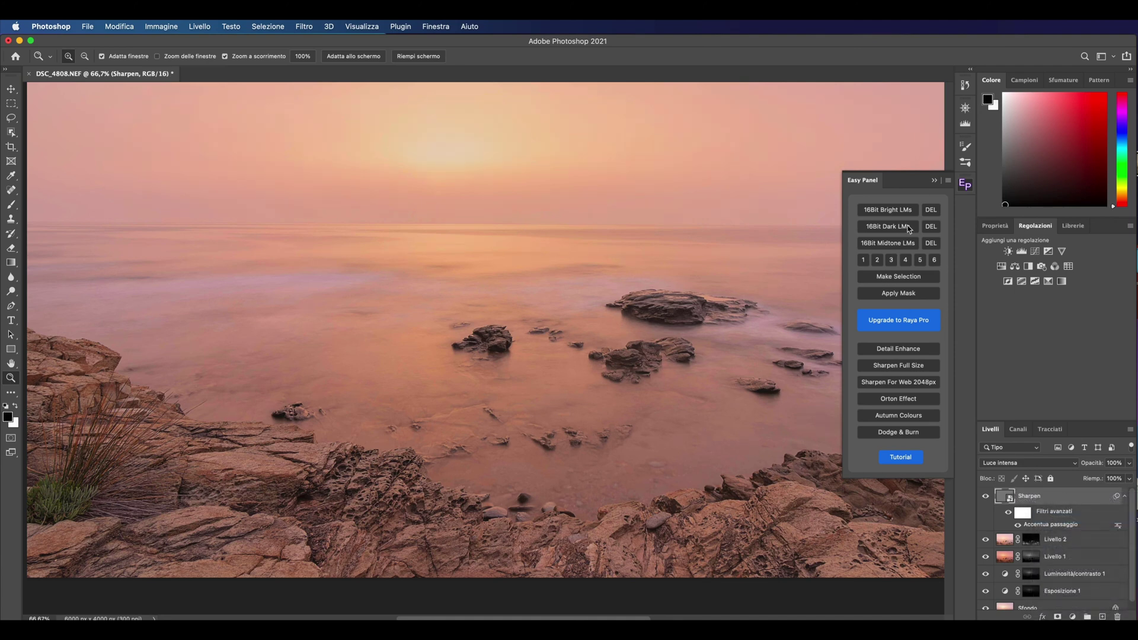
Generate dark luminosity masks and apply mask 3 to the Sharpen layer
click(891, 232)
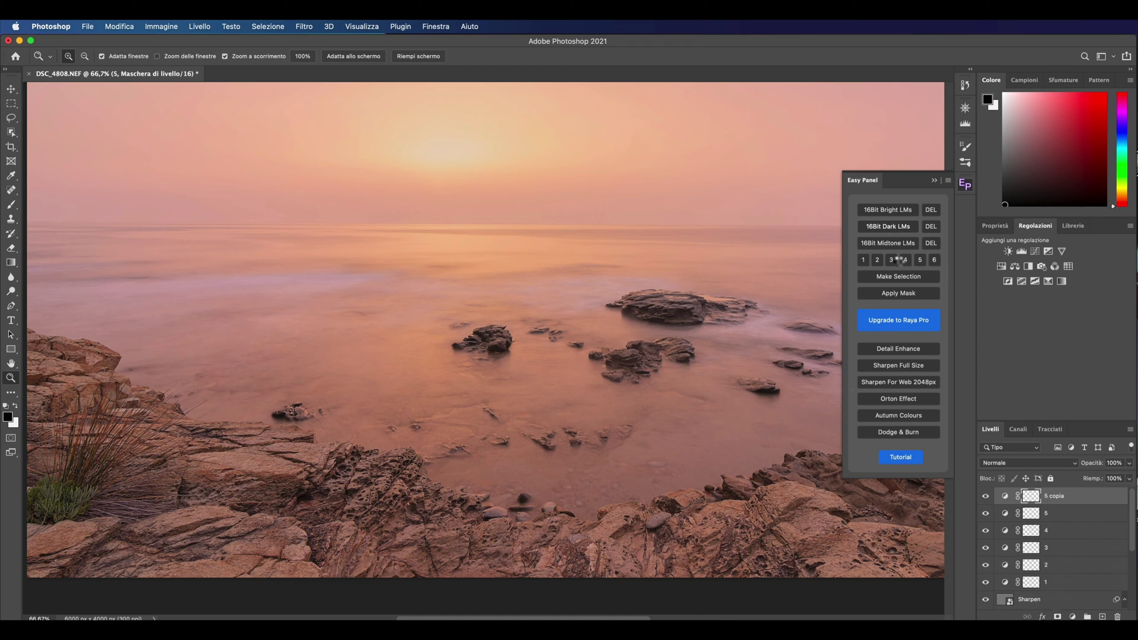
click(892, 261)
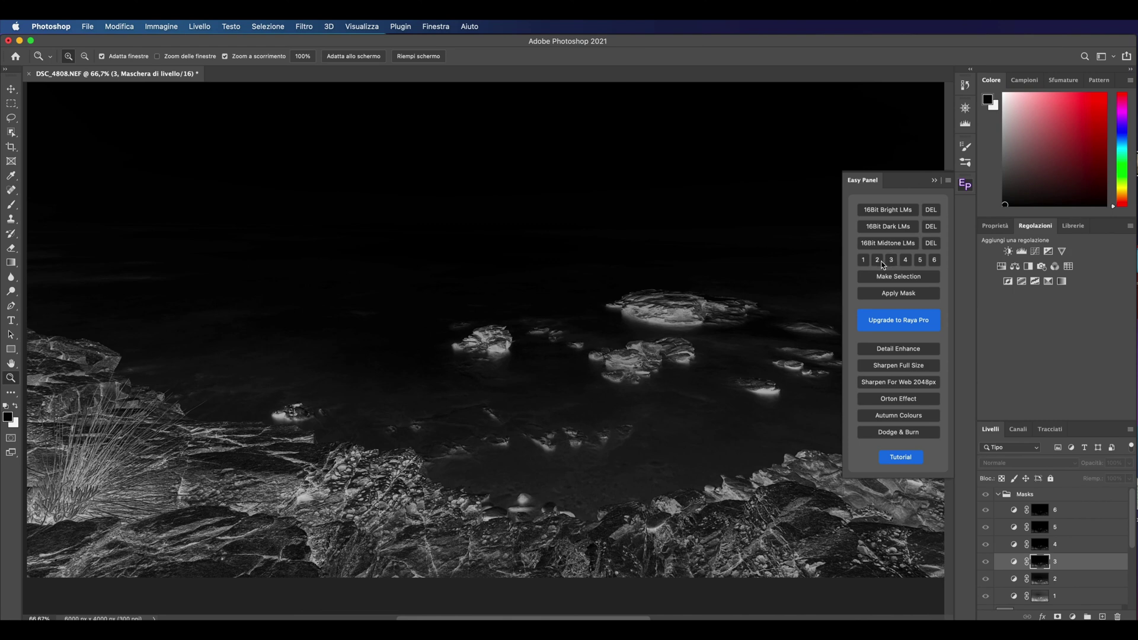
click(866, 364)
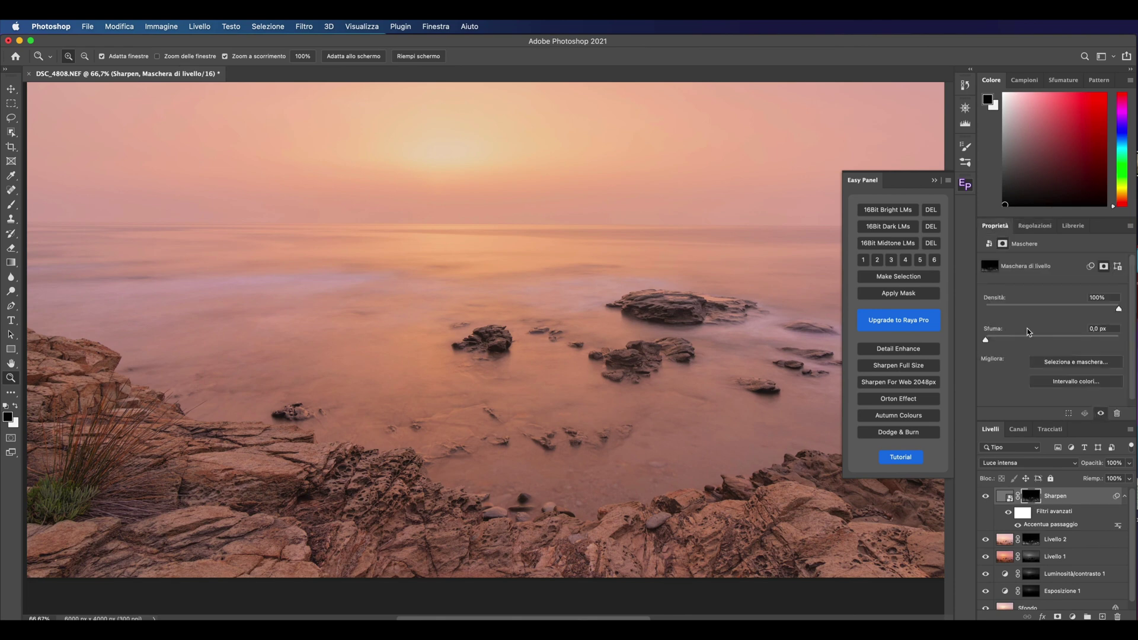
Set the Sharpen mask to 60% density and 2.6 px feather, then fit the image on screen
drag(1118, 310, 1085, 308)
drag(1084, 310, 1066, 309)
drag(986, 339, 1004, 340)
click(935, 180)
right_click(301, 400)
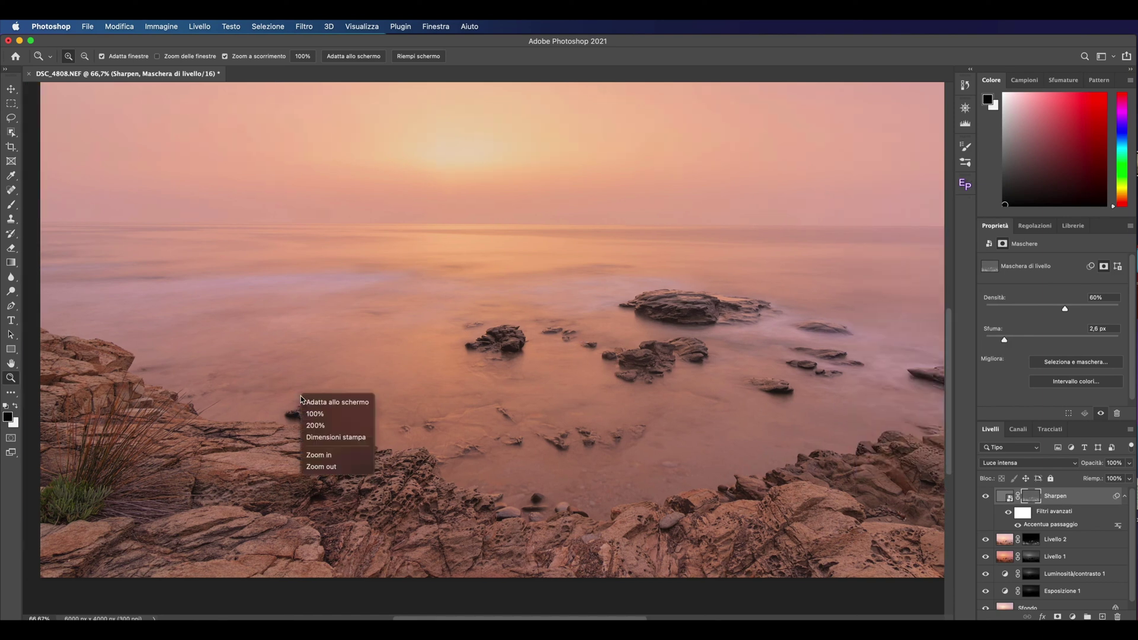
click(305, 402)
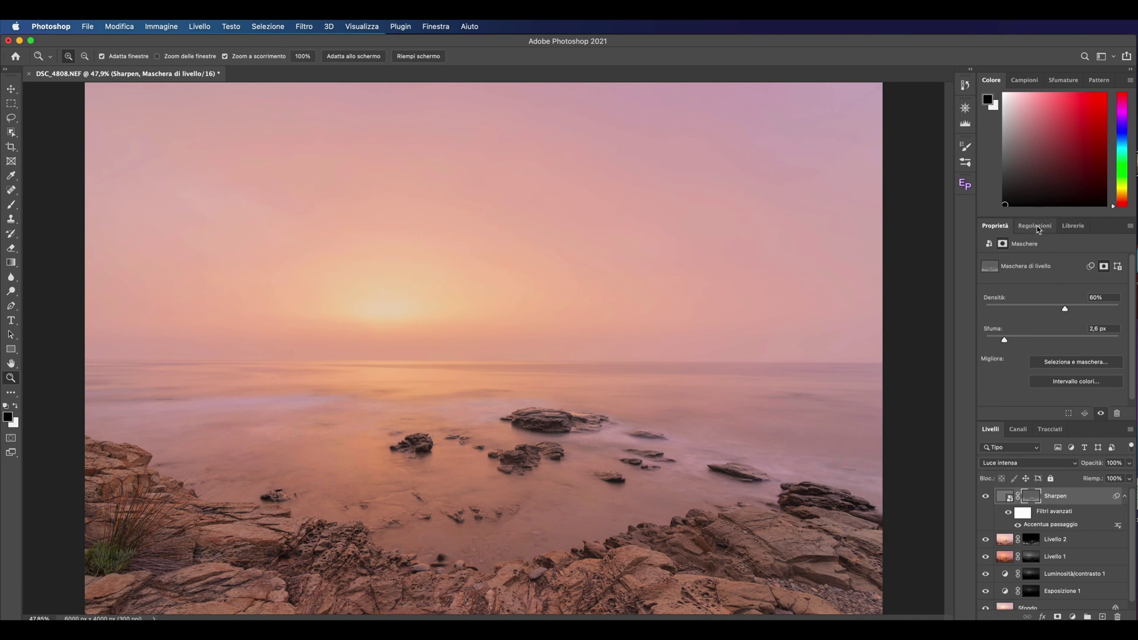
Stamp visible layers into Livello 3 and add a Vibrance layer at +77 vibrance, +8 saturation
key(alt+shift+super+e)
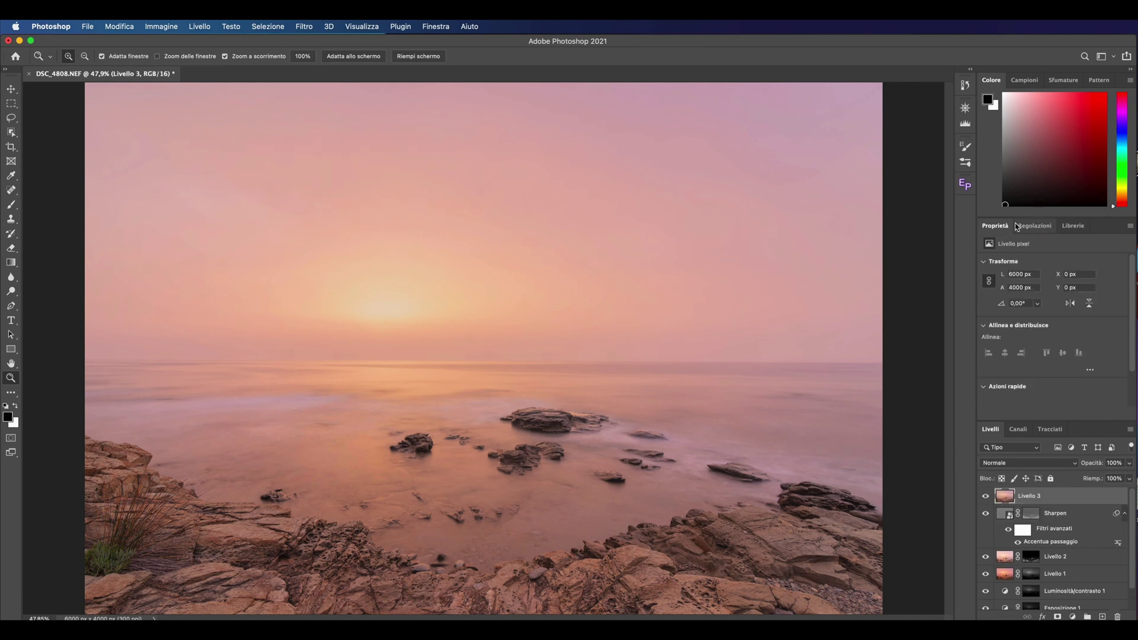
click(1039, 226)
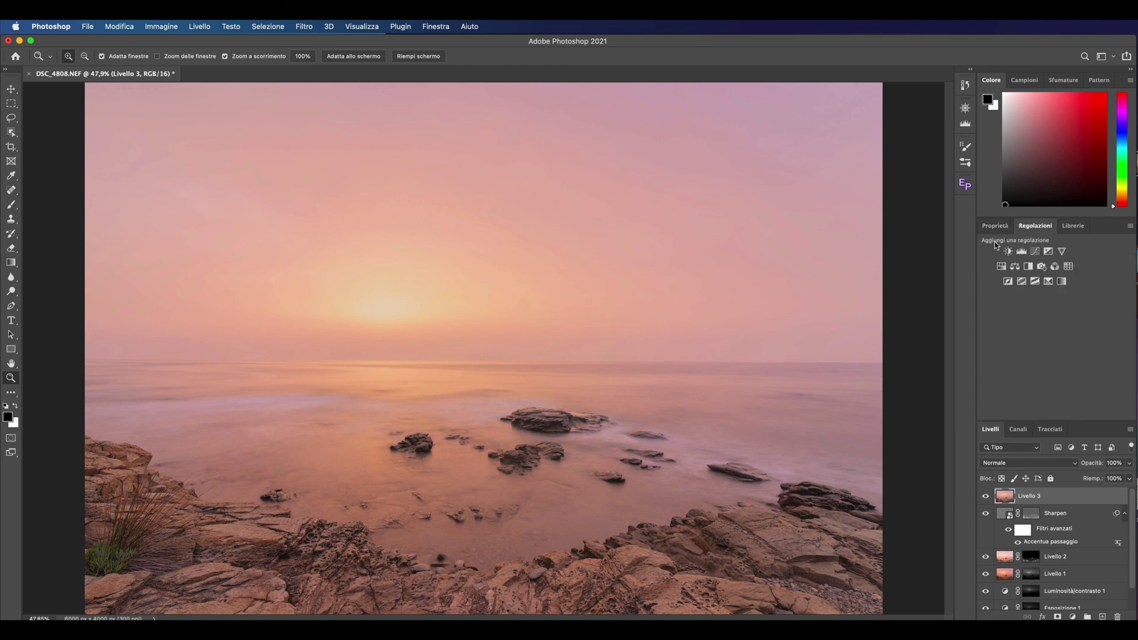
click(1061, 252)
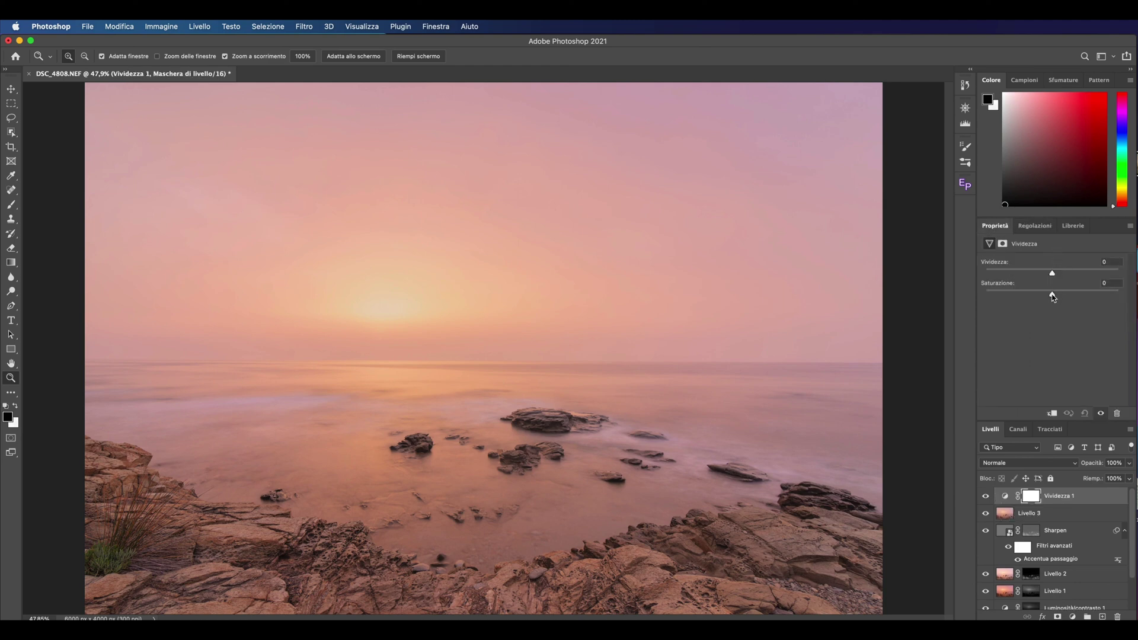
drag(1053, 296, 1069, 293)
mouse_move(1067, 294)
mouse_down()
mouse_move(1053, 300)
mouse_move(1105, 270)
mouse_up()
drag(1058, 294, 1058, 294)
Paint black along the horizon on the Vividezza 1 mask (111 px brush, 52% flow, 54% opacity), then compare before and after
click(11, 205)
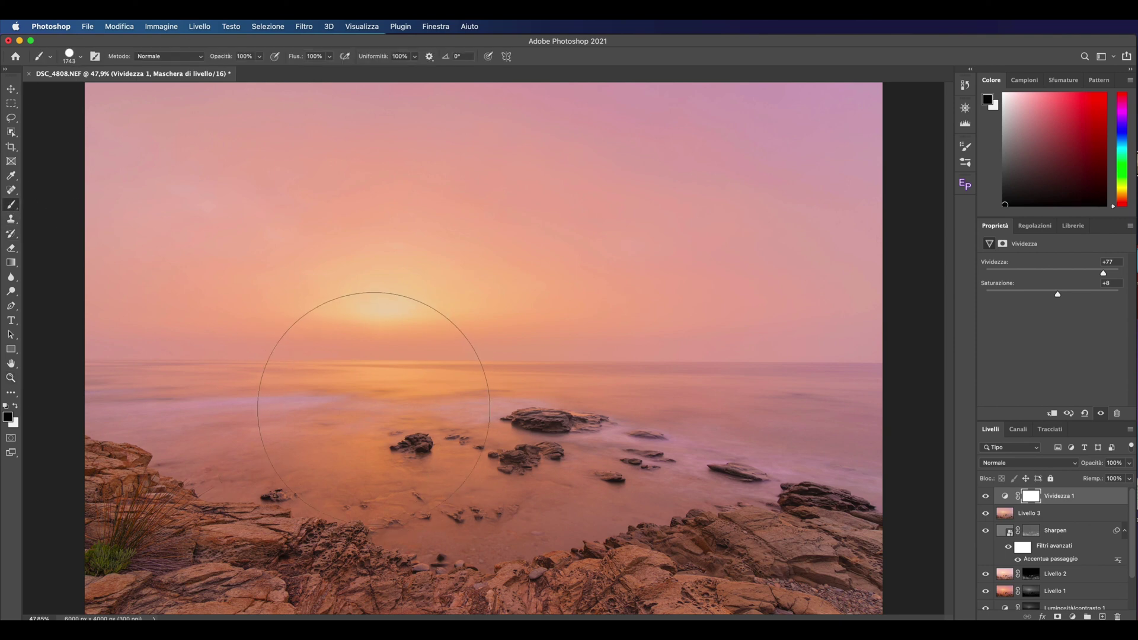
right_click(376, 403)
drag(478, 431, 488, 432)
click(329, 56)
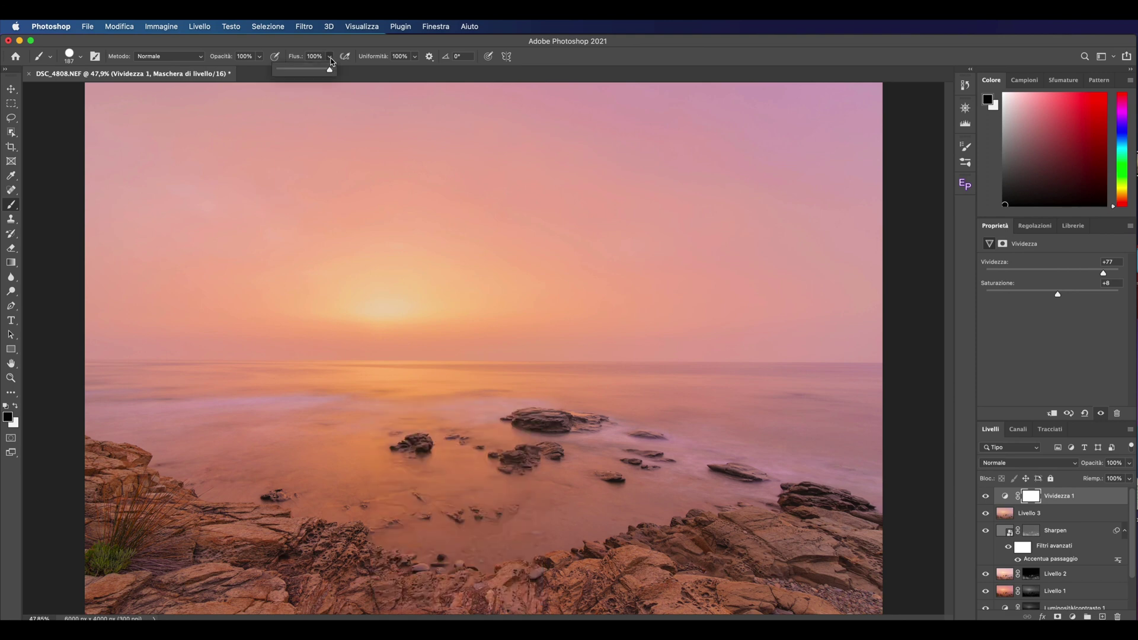
drag(332, 70, 237, 70)
click(259, 57)
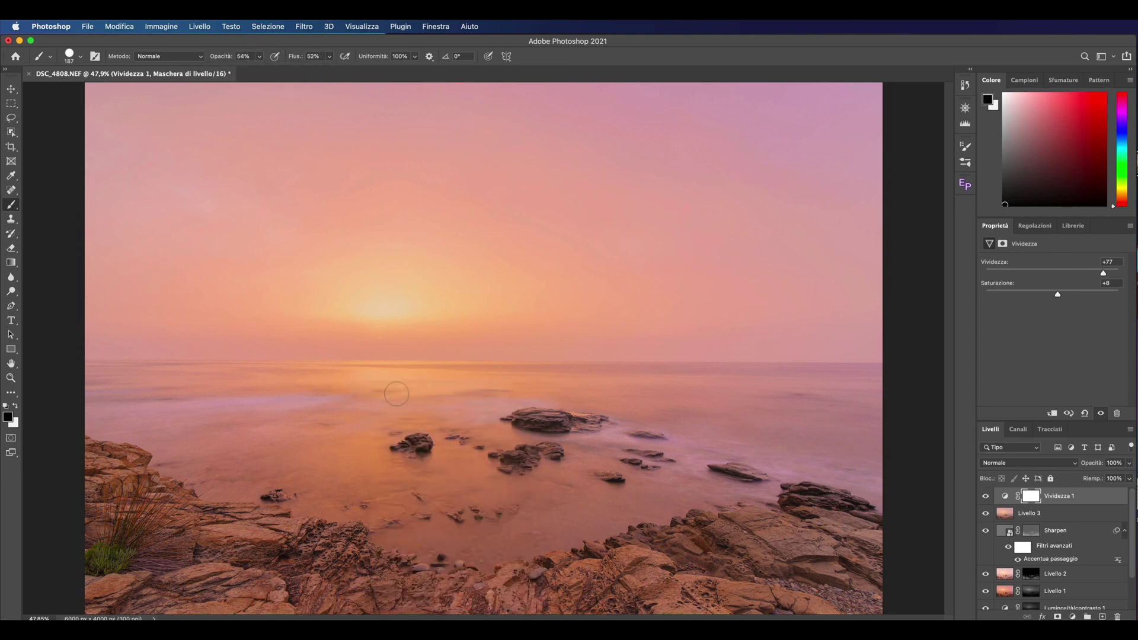
drag(438, 388, 284, 387)
click(987, 498)
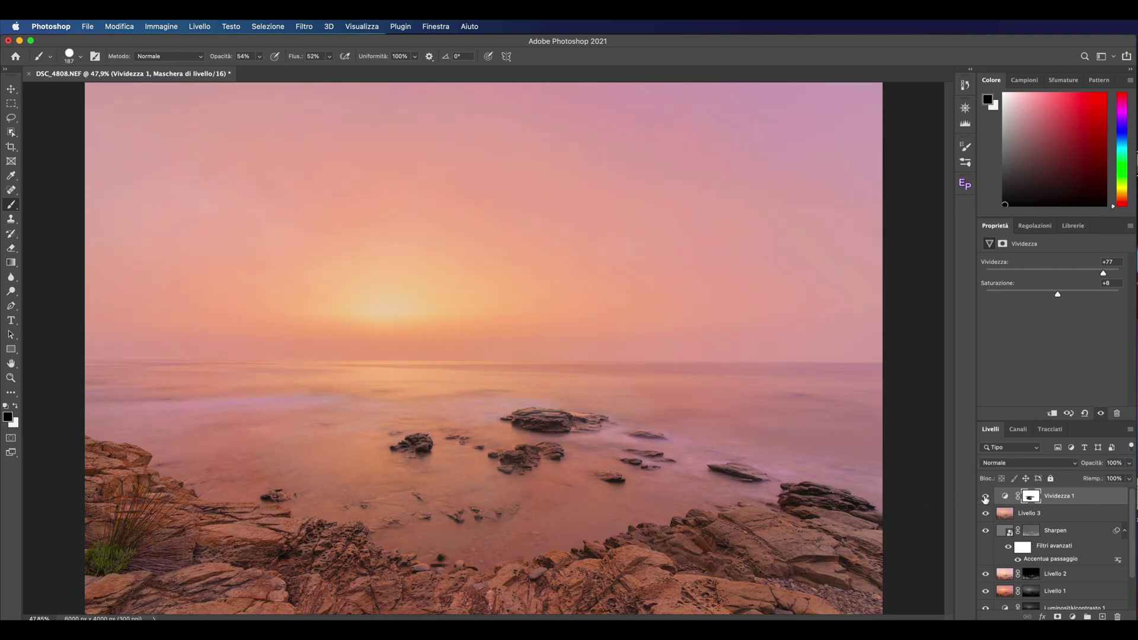